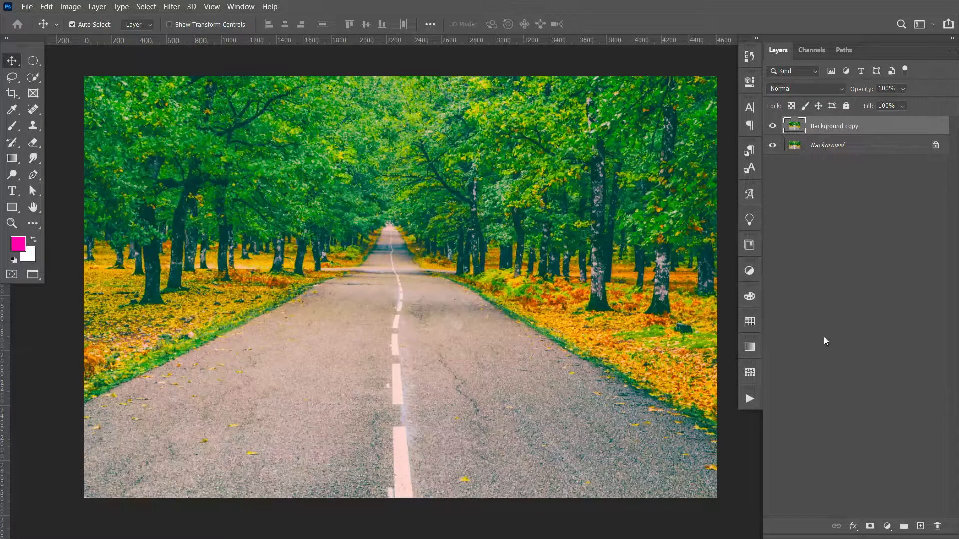
Step: Add an empty layer between Background copy and Background, and hide the Background copy layer
left_click(918, 526)
left_click_drag(849, 128, 849, 154)
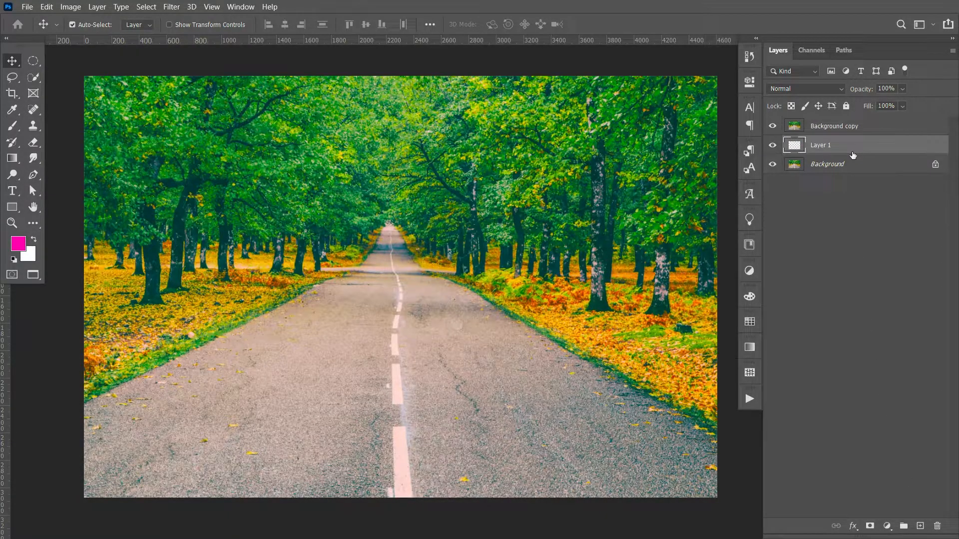
left_click(773, 126)
Step: Add the white text HELLO in Kenyan Coffee Regular, 258 pt, across the far part of the road
left_click(14, 195)
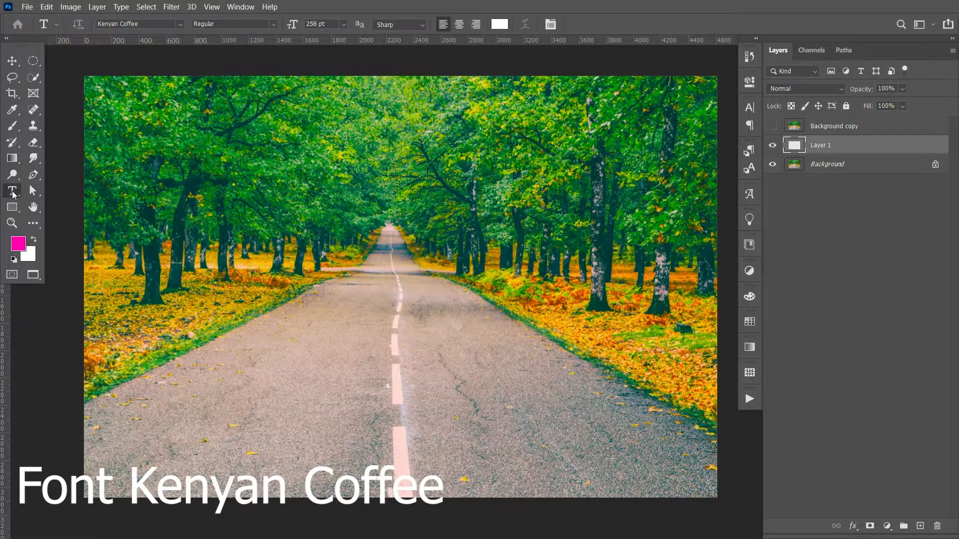
left_click(285, 302)
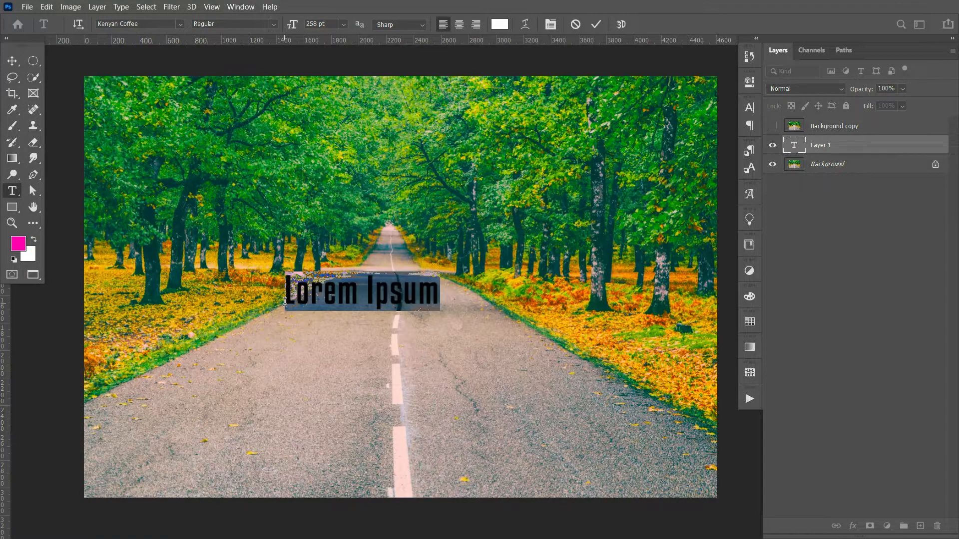
key("BackSpace")
type("H")
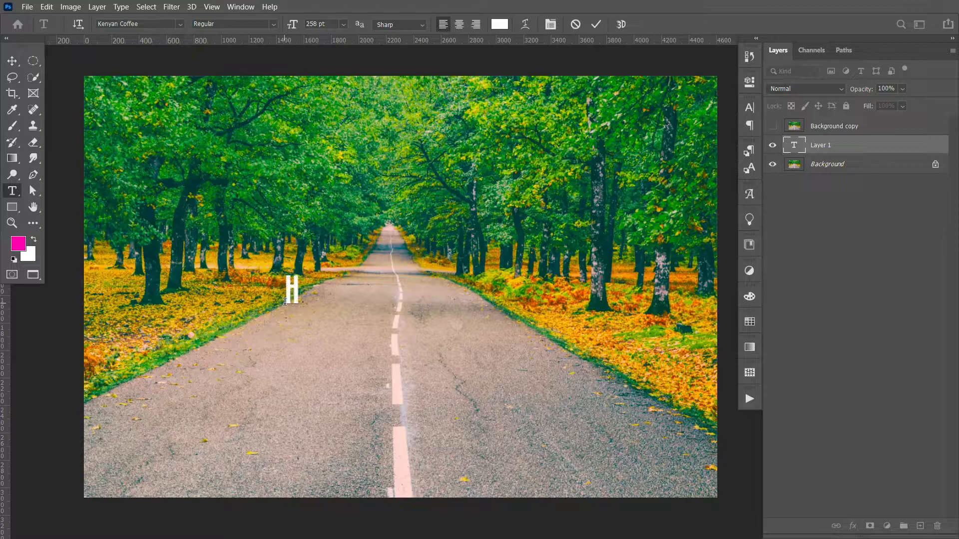
type("ELLO")
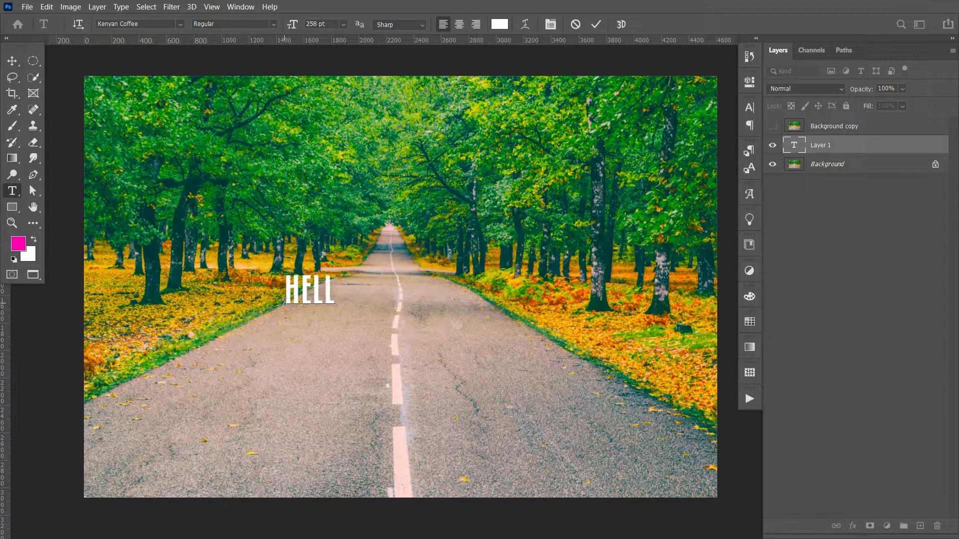
left_click(594, 26)
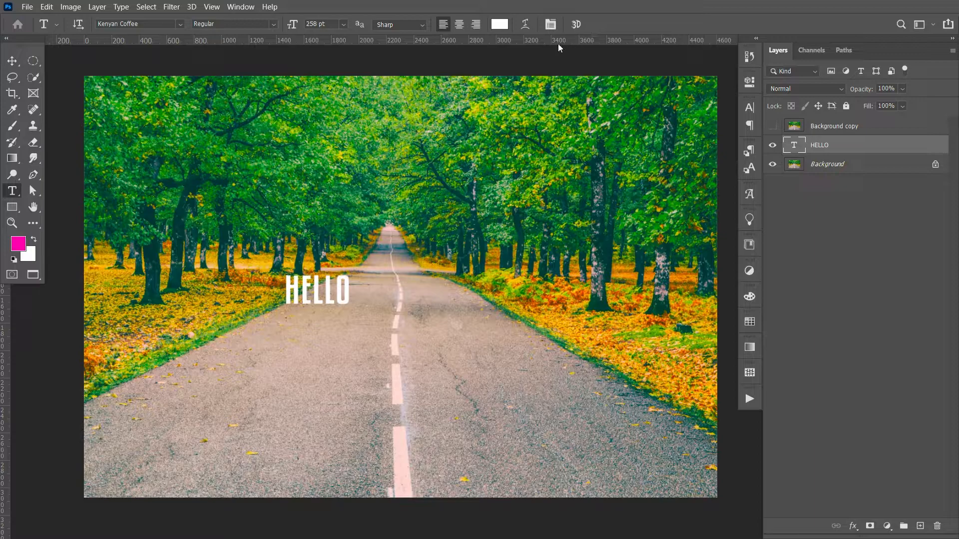
Step: Scale the HELLO text to about 393% and position it upright over the far end of the road
left_click(13, 61)
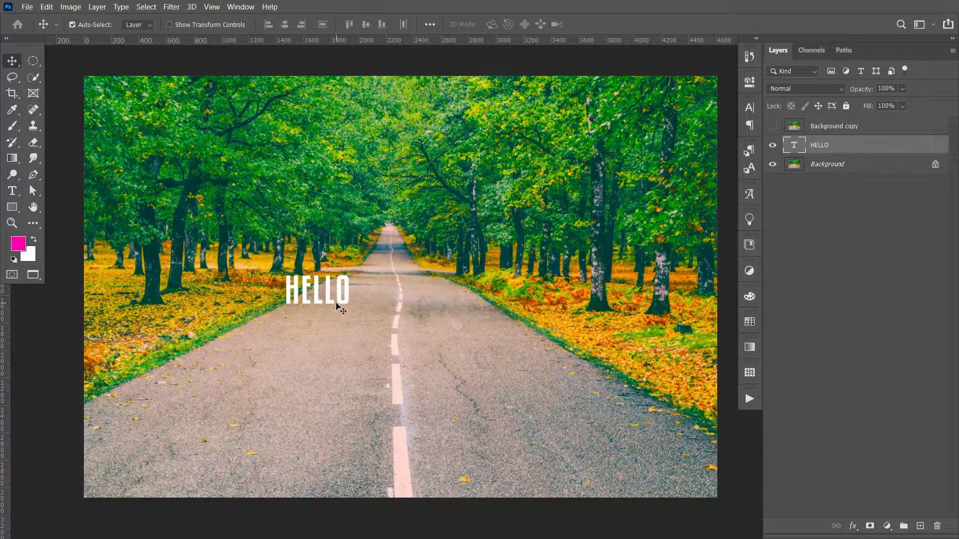
key("ctrl+t")
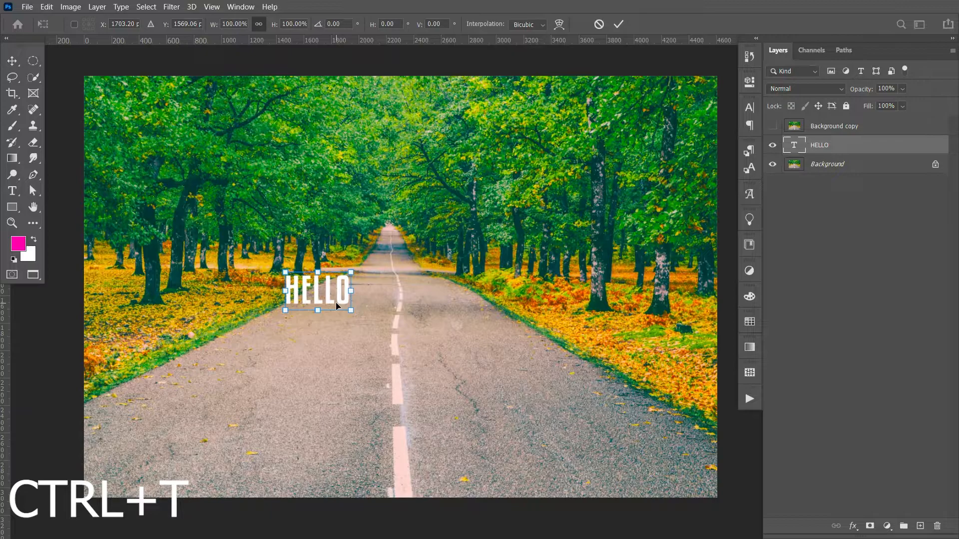
left_click_drag(351, 309, 414, 384)
left_click_drag(407, 331, 492, 301)
left_click_drag(512, 338, 519, 341)
left_click_drag(503, 301, 505, 298)
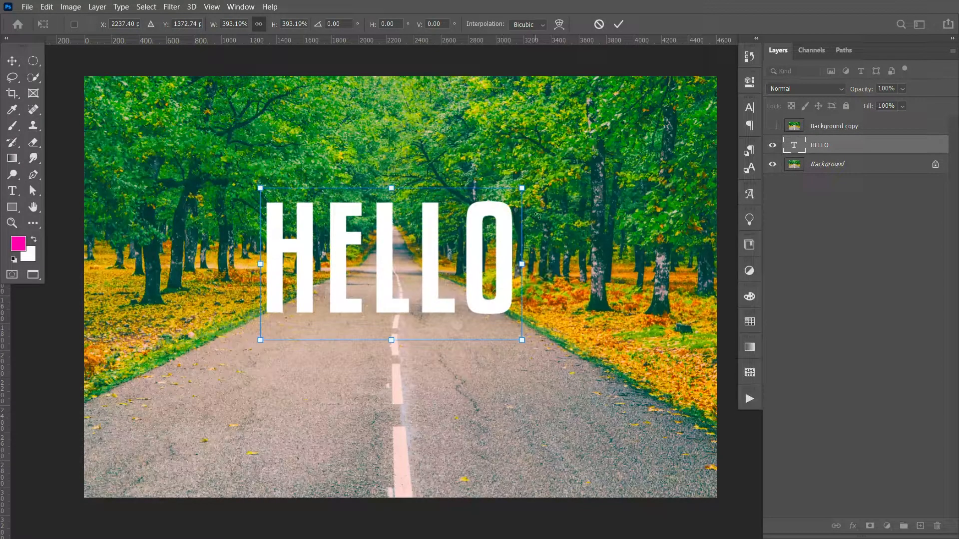
left_click(619, 27)
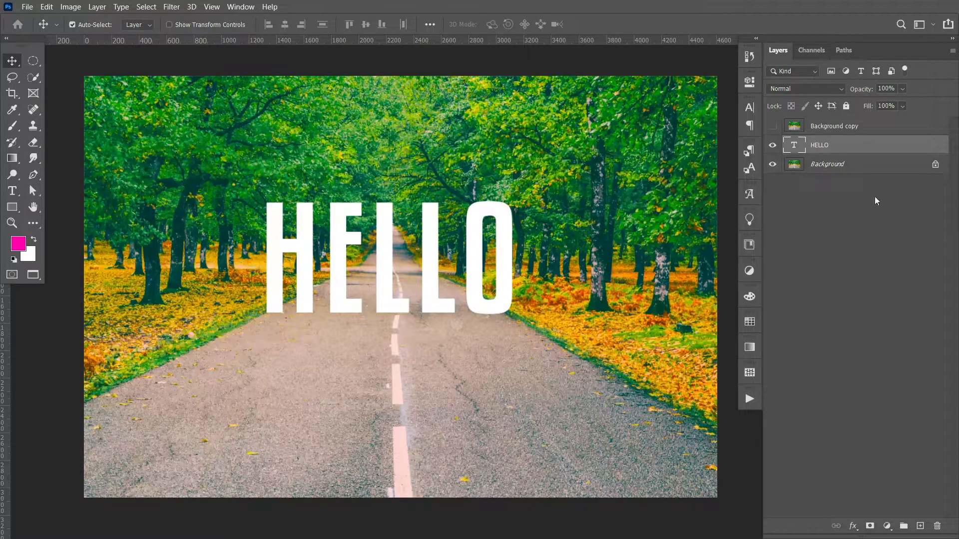
Step: Rasterize the HELLO text layer and duplicate it
mouse_move(874, 149)
left_mouse_down()
mouse_move(869, 493)
mouse_move(861, 147)
left_mouse_up()
right_click(861, 146)
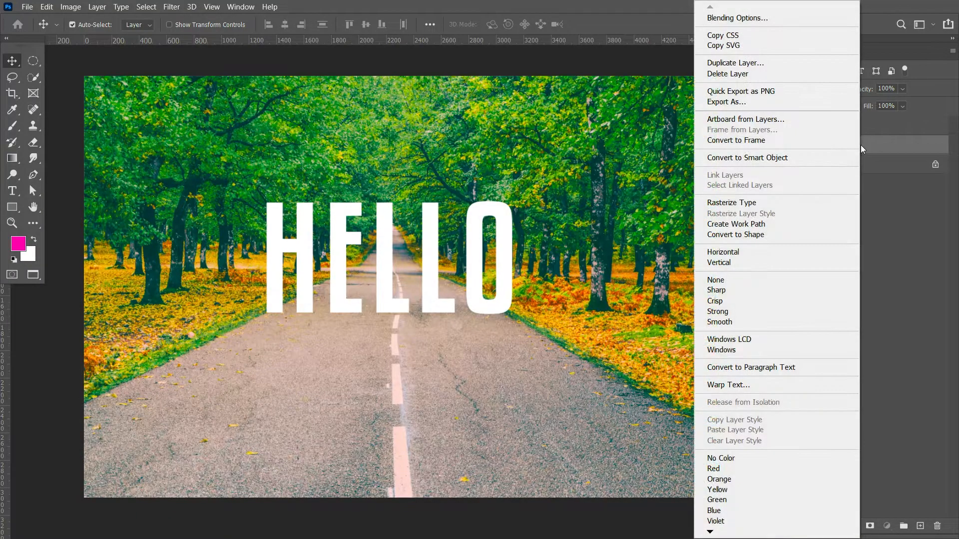
left_click(771, 202)
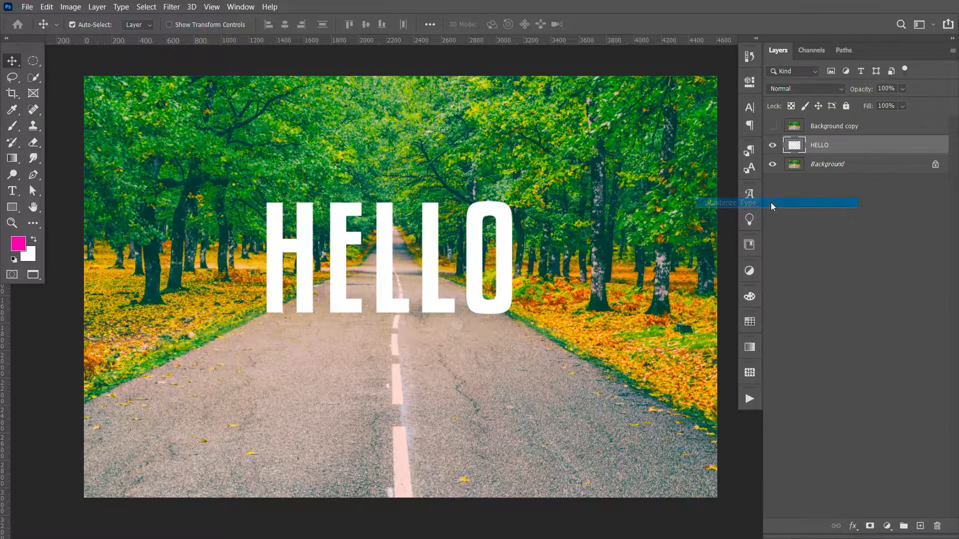
left_click_drag(851, 144, 923, 528)
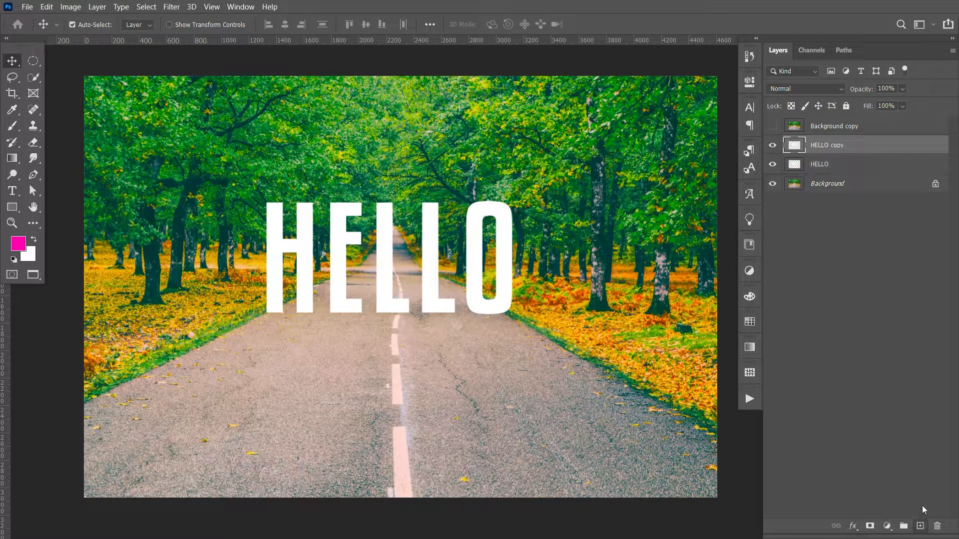
Step: Flip the original HELLO layer vertically and move it directly beneath the upright text, with their edges meeting
left_click(812, 167)
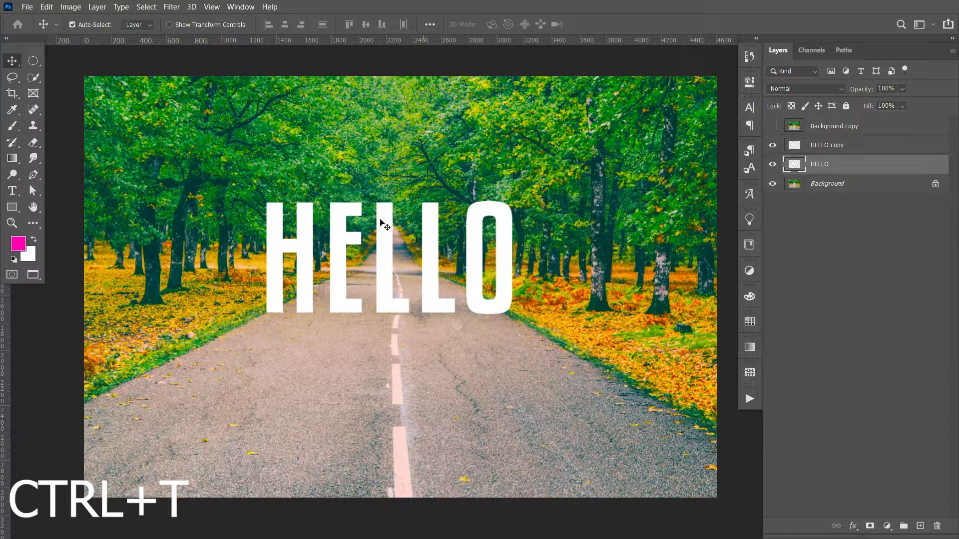
key("ctrl")
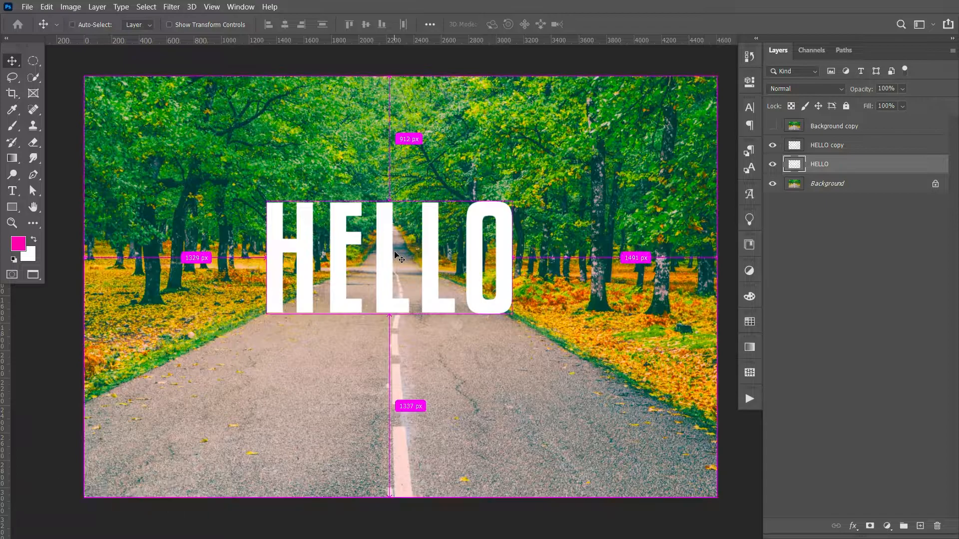
key("ctrl+t")
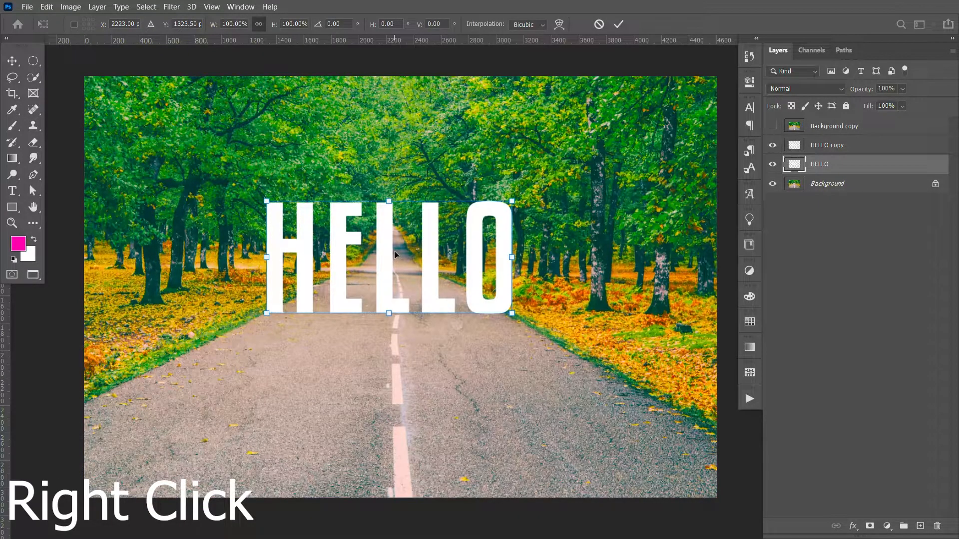
right_click(383, 255)
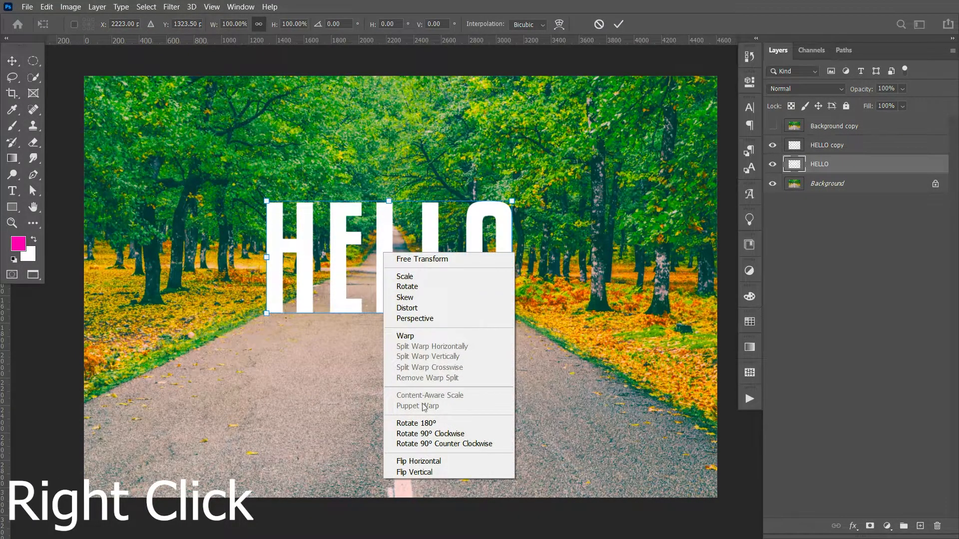
left_click(430, 473)
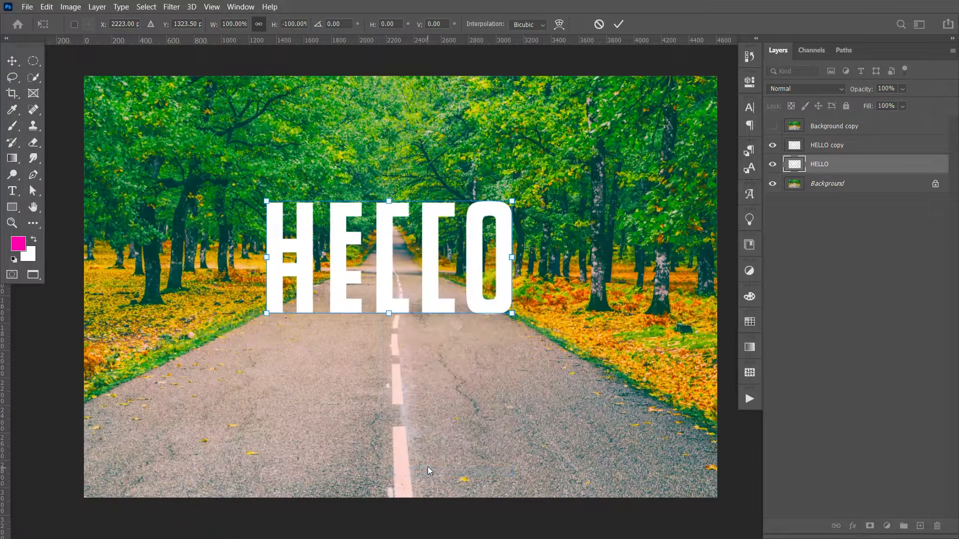
left_click_drag(389, 287, 391, 398)
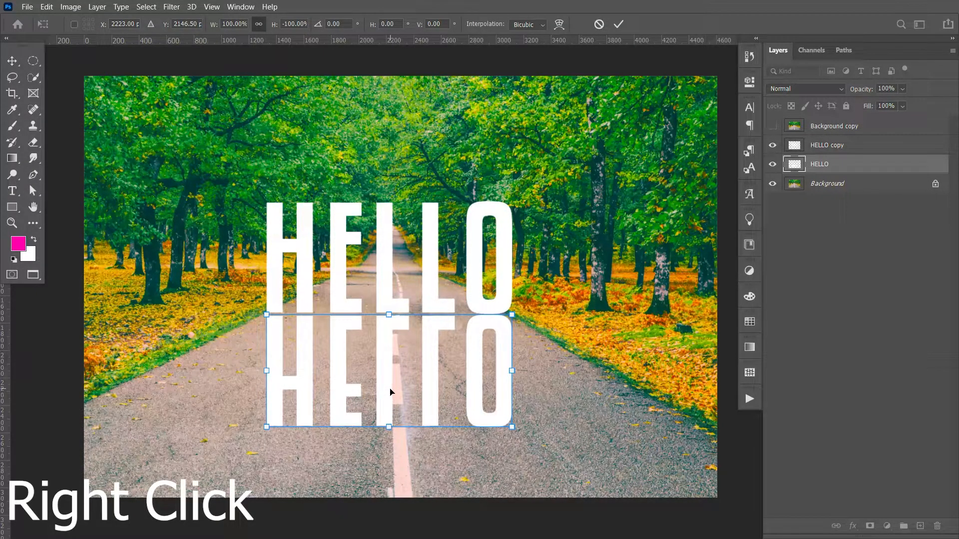
Step: Widen the near edge of the flipped HELLO with Perspective and reduce its height to about 50% so it lies on the road
right_click(390, 392)
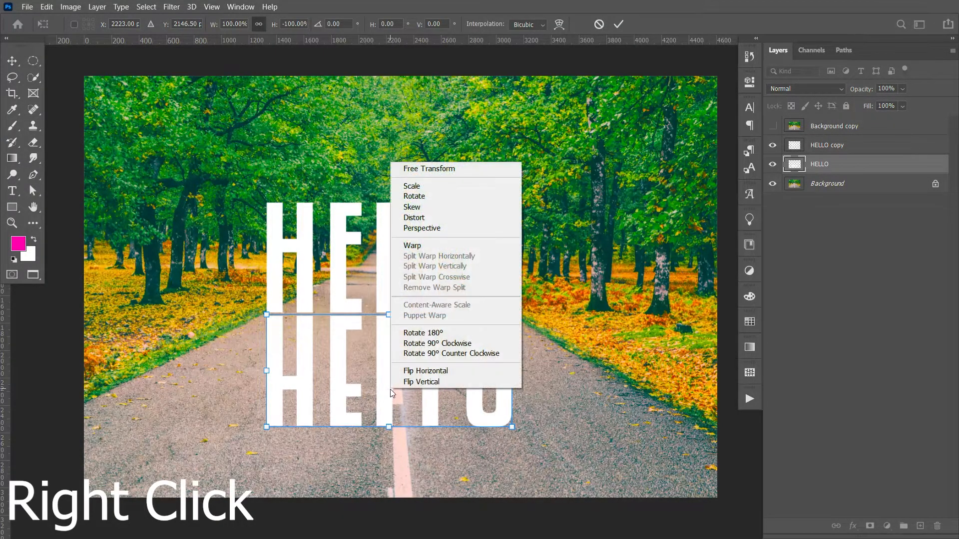
left_click(441, 229)
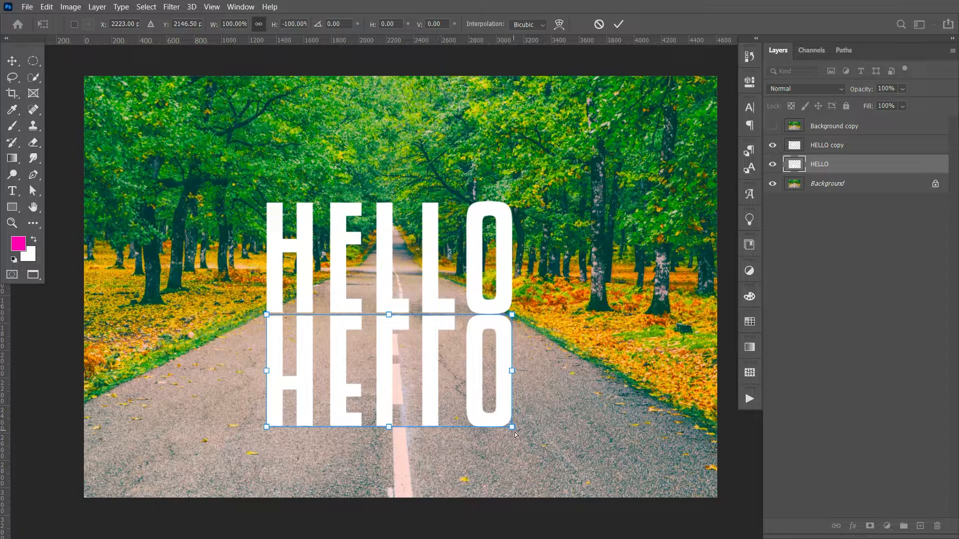
left_click_drag(512, 428, 737, 456)
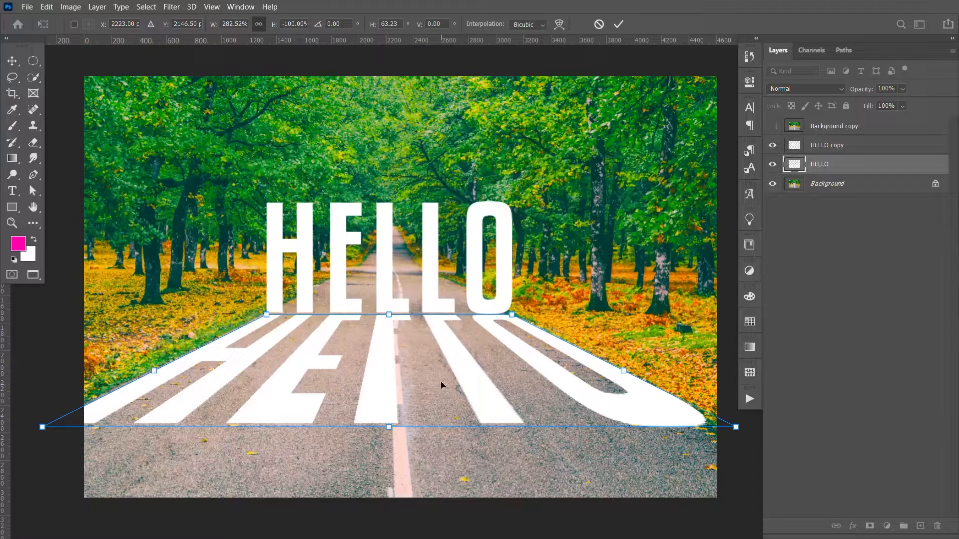
right_click(384, 386)
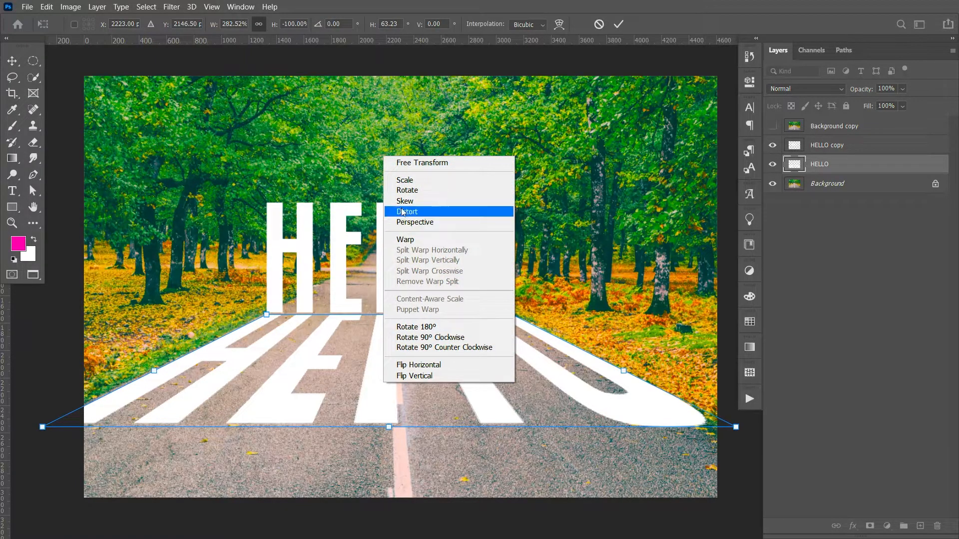
left_click(411, 164)
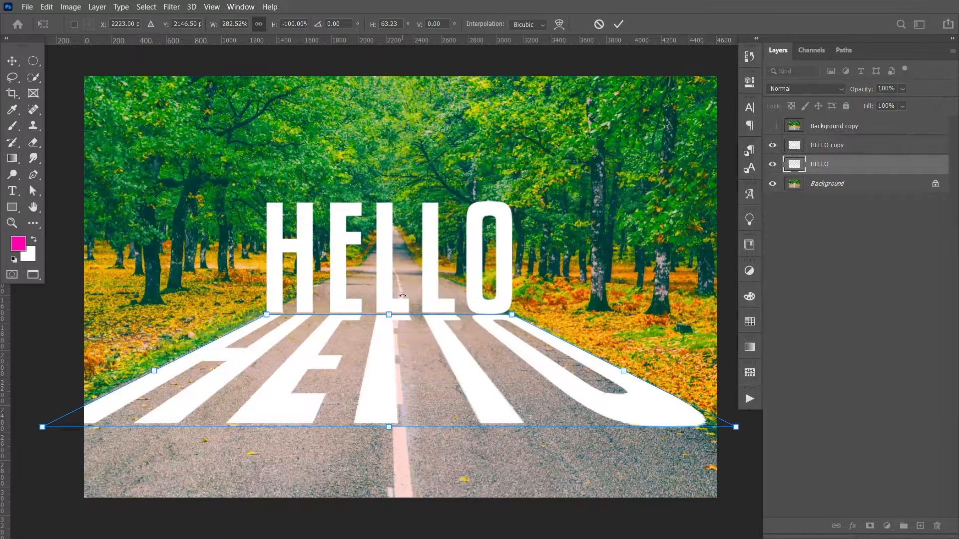
left_click_drag(387, 427, 393, 371)
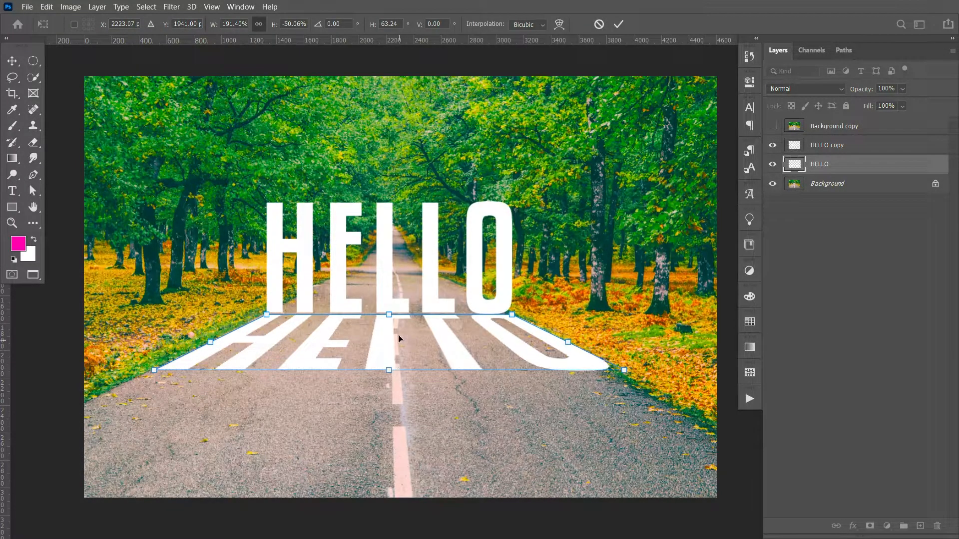
left_click(619, 25)
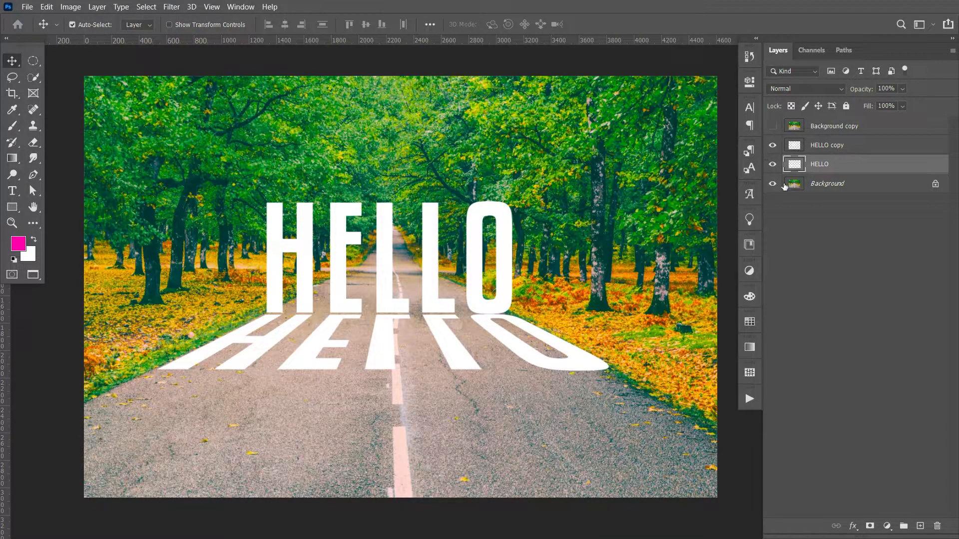
Step: Hide the flipped HELLO layer and add a Hue/Saturation adjustment above Background with saturation -52
left_click(772, 164)
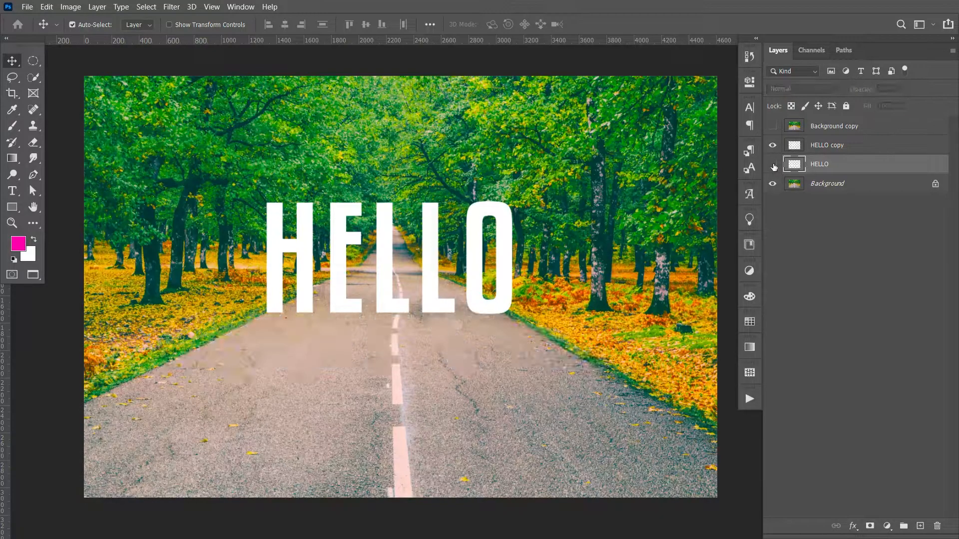
left_click(832, 186)
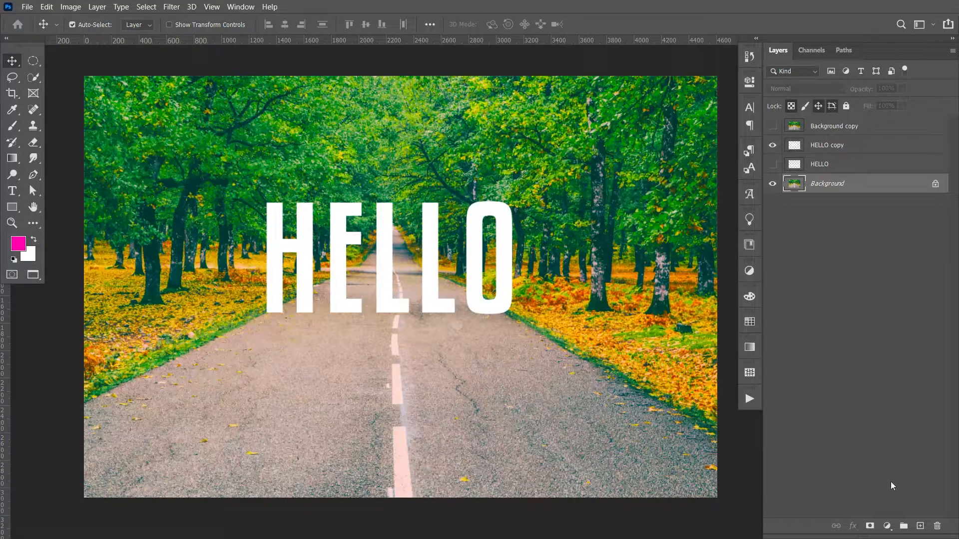
left_click(887, 526)
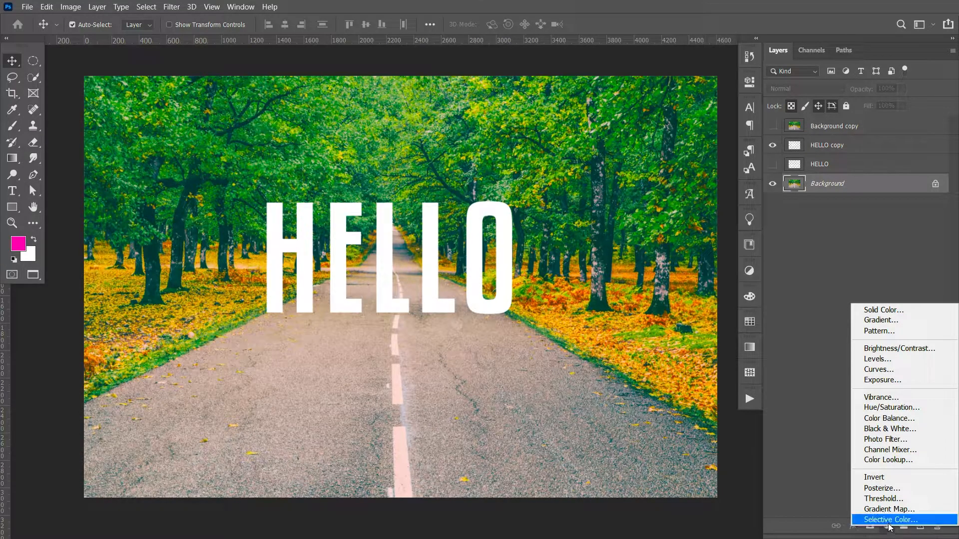
left_click(881, 409)
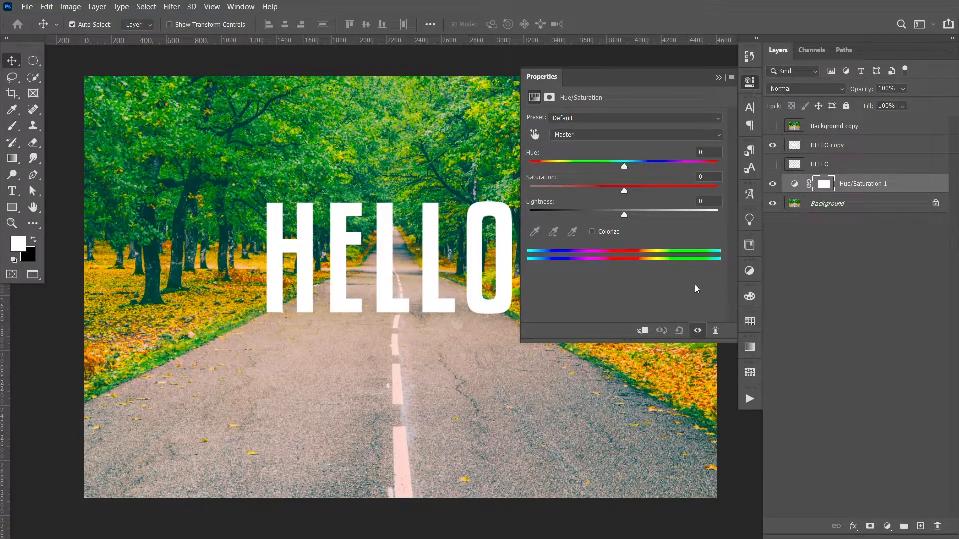
left_click_drag(625, 190, 575, 190)
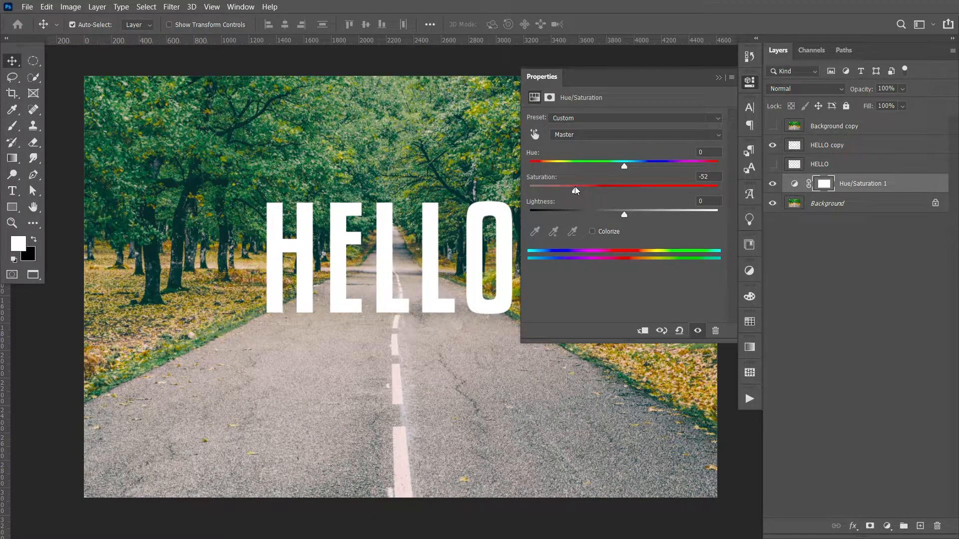
left_click(717, 79)
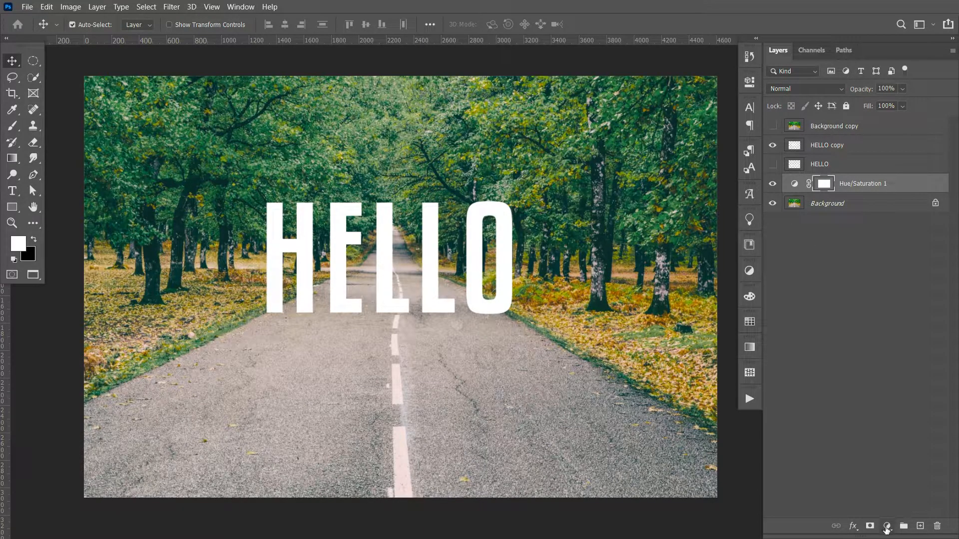
Step: Add an Exposure adjustment above the Hue/Saturation layer and lower the exposure to about -5.17
left_click(887, 526)
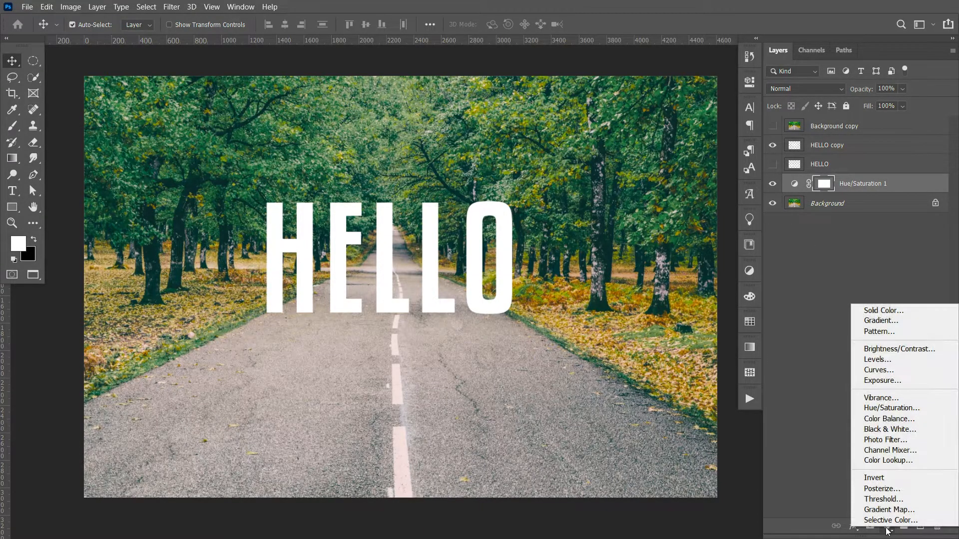
left_click(894, 384)
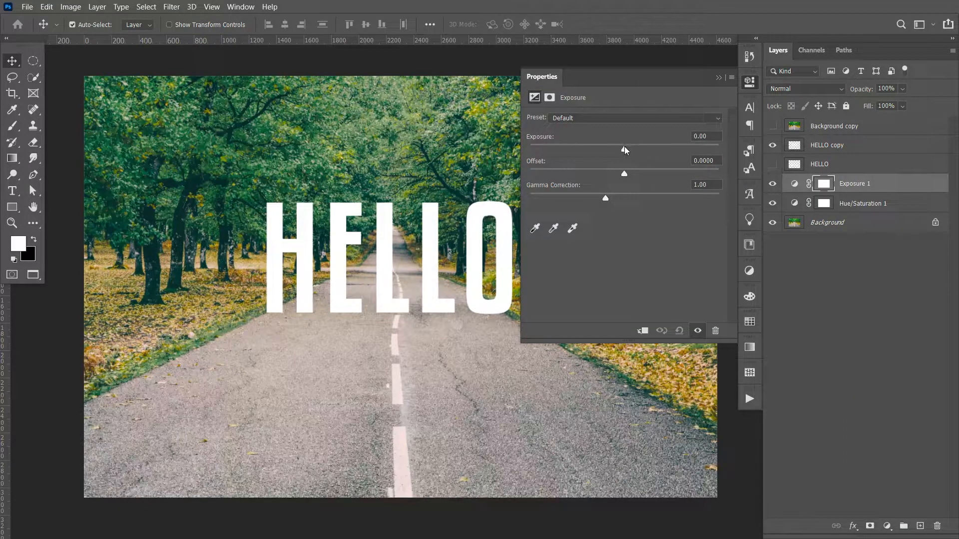
left_click_drag(625, 150, 567, 154)
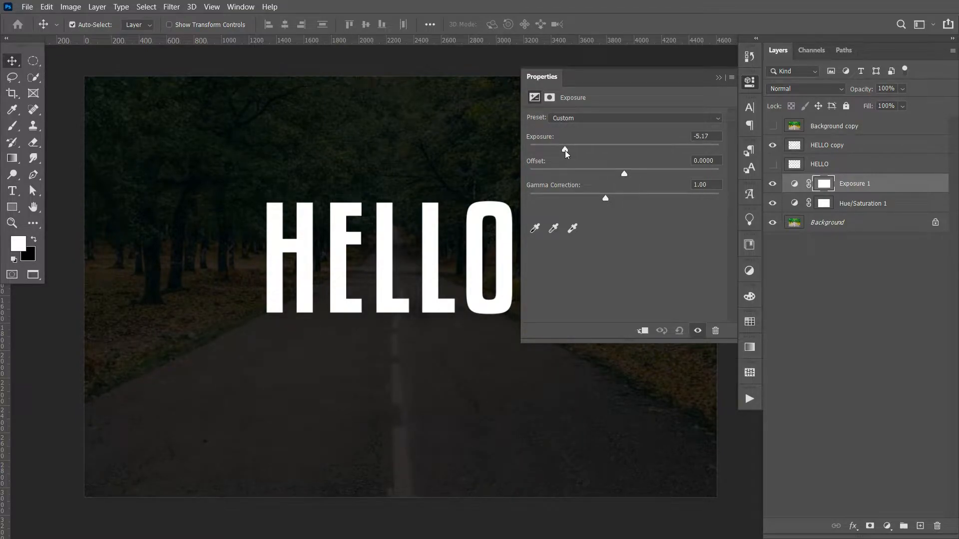
Step: Clip the Background copy layer to the HELLO copy layer with a clipping mask and make it visible
left_click(719, 79)
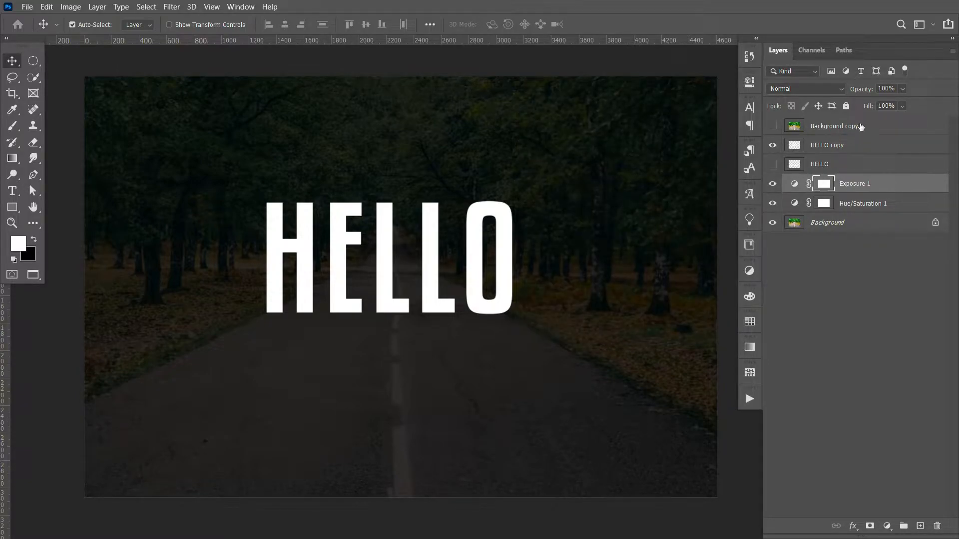
left_click(861, 126)
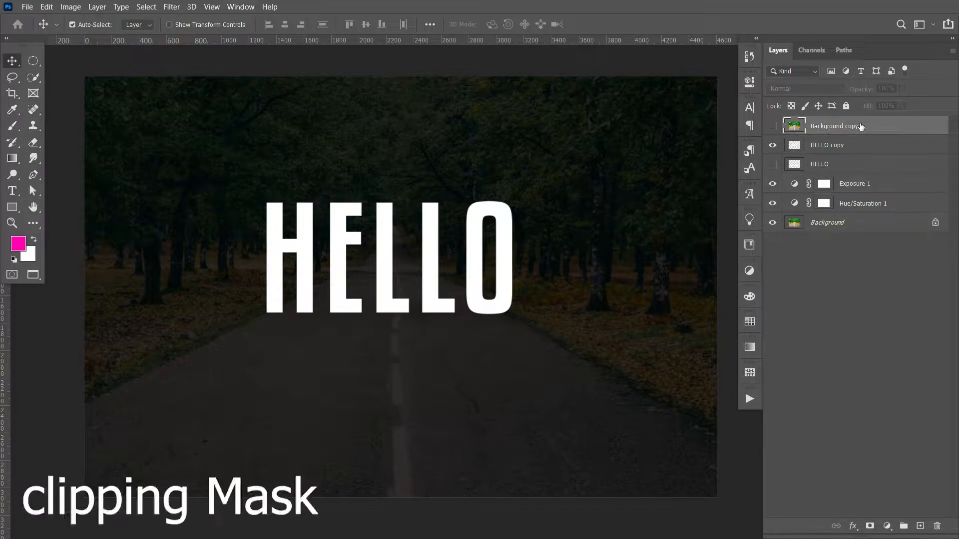
right_click(860, 127)
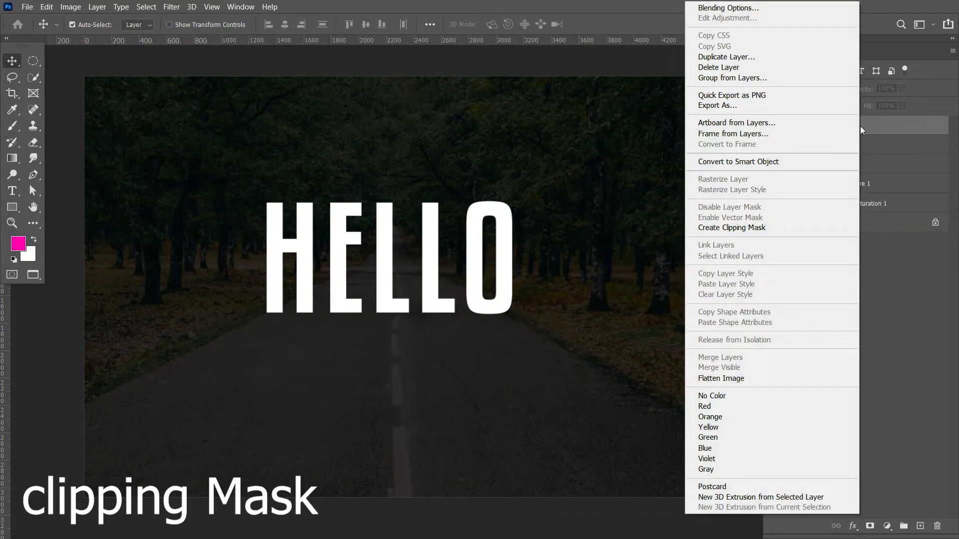
left_click(767, 229)
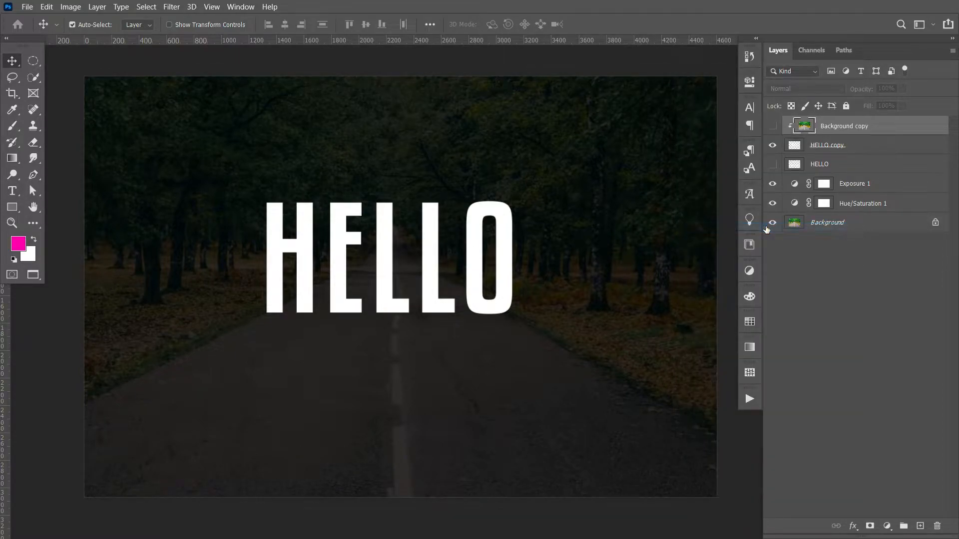
left_click(772, 127)
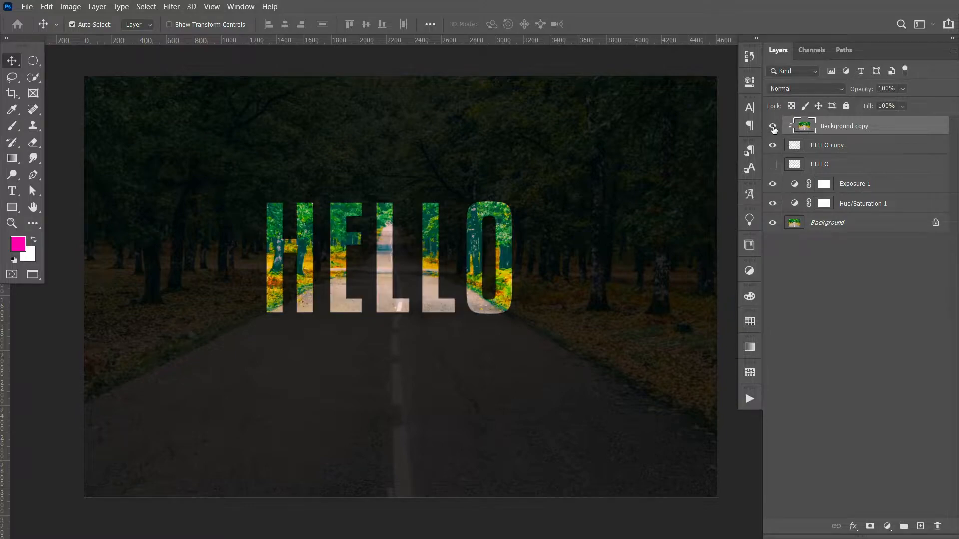
Step: Add a 2 px white Stroke positioned outside to the HELLO copy layer's style
left_click(858, 146)
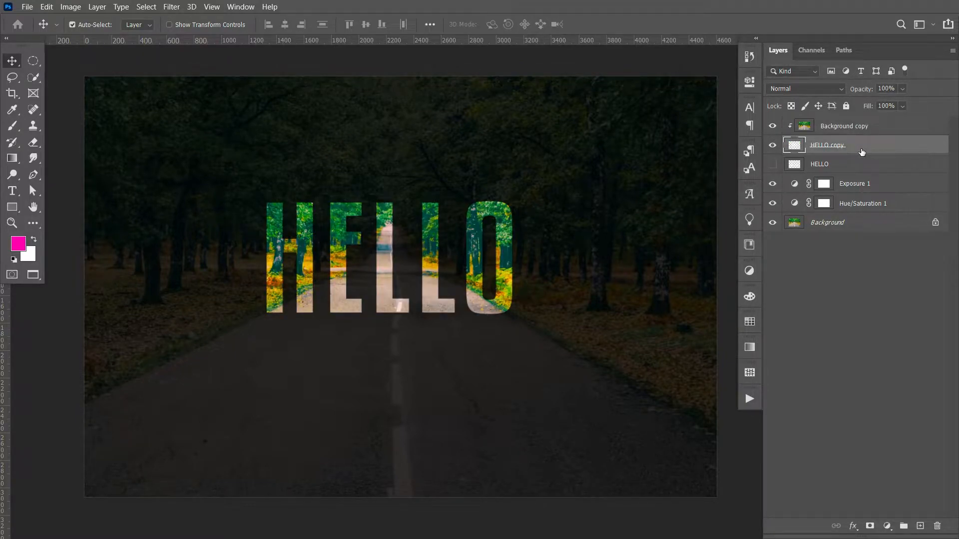
double_click(861, 149)
left_click_drag(781, 89, 787, 125)
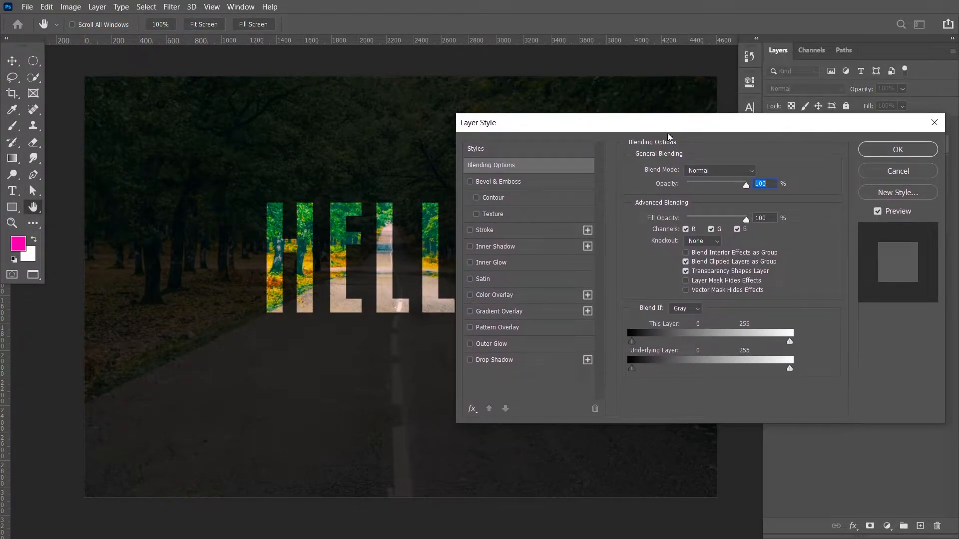
left_click(532, 235)
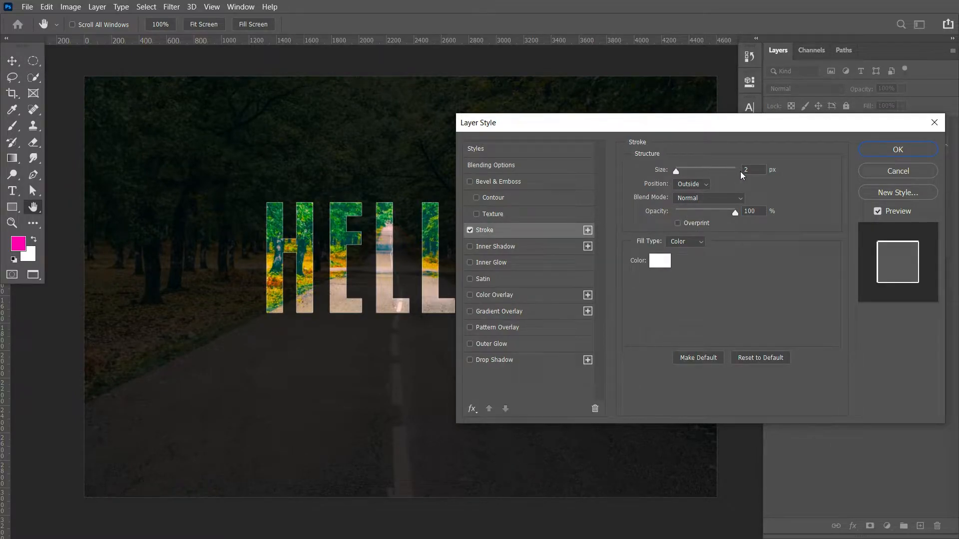
left_click(707, 185)
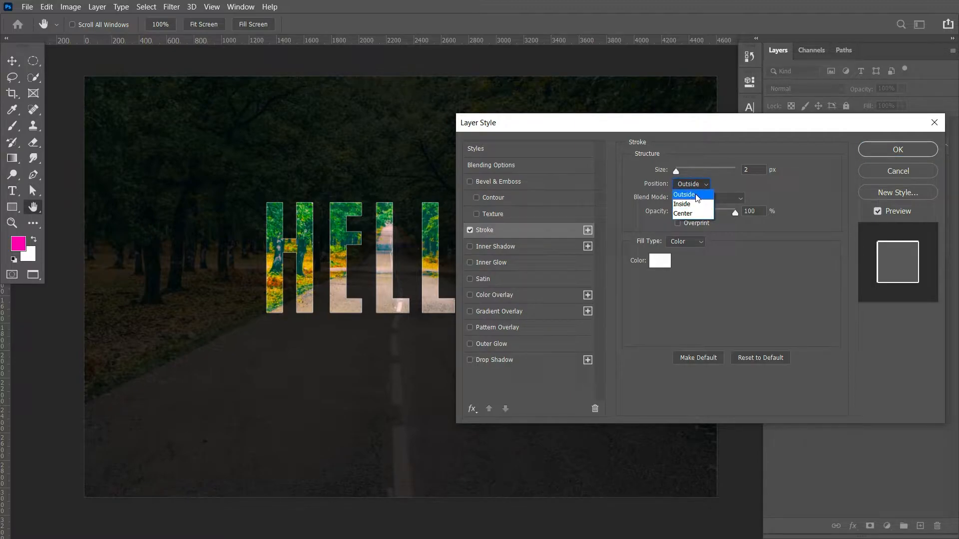
left_click(659, 260)
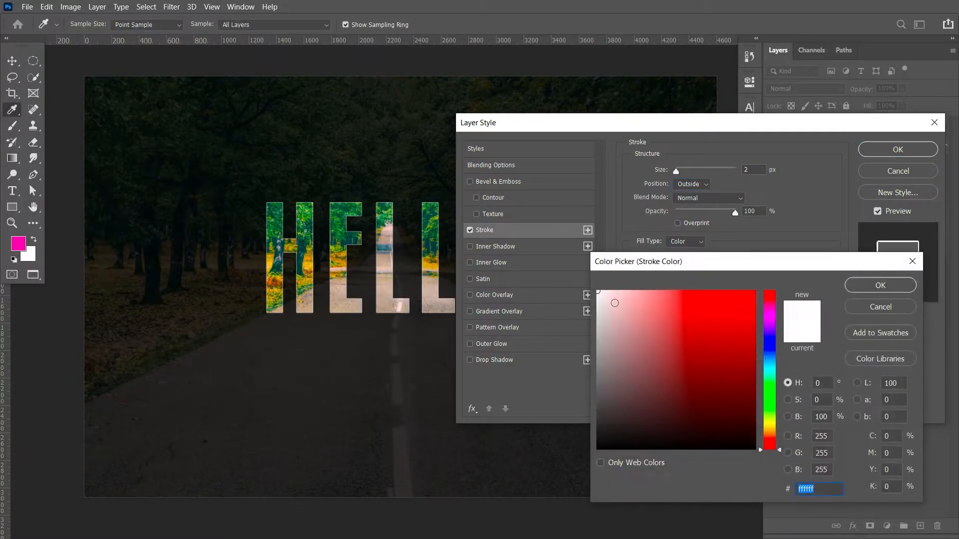
left_click_drag(597, 298, 584, 282)
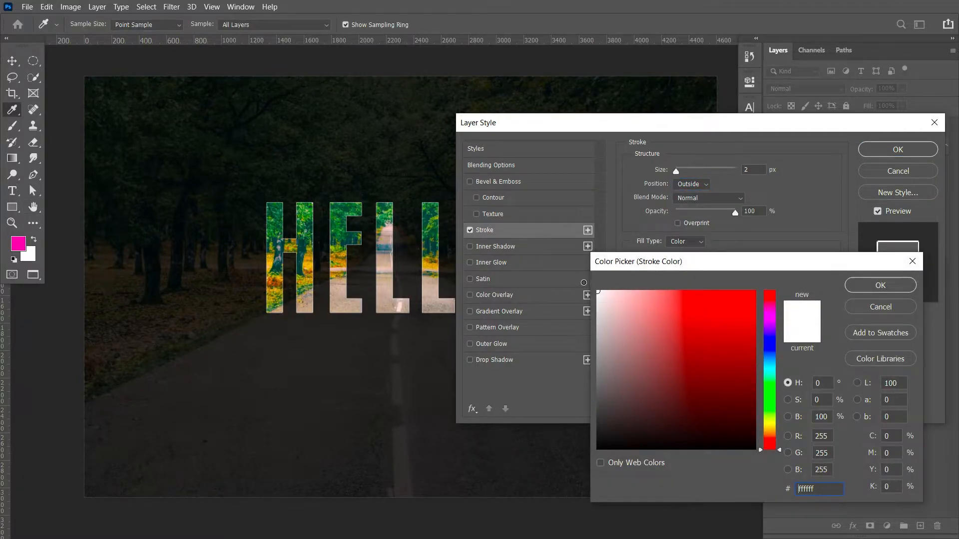
left_click(880, 286)
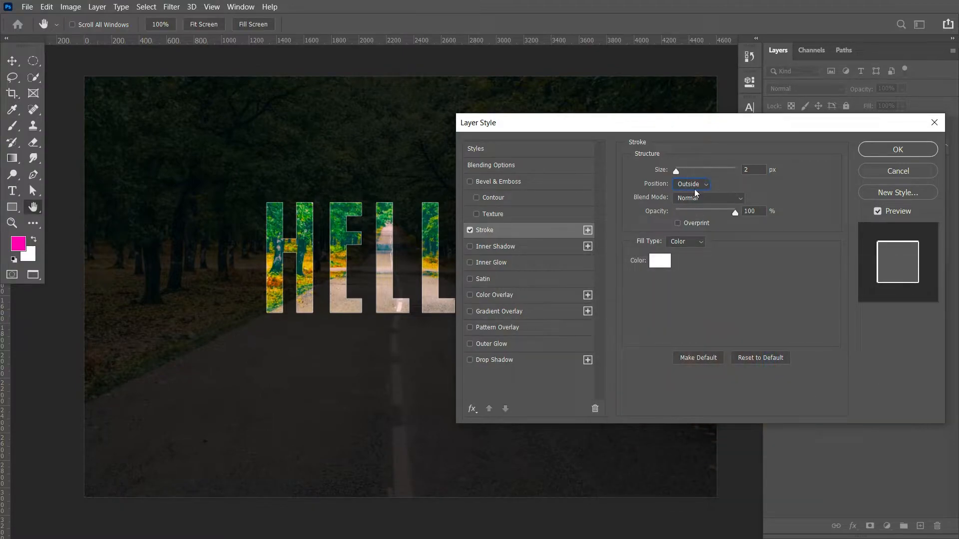
Step: Add a white Outer Glow to the HELLO copy layer with Overlay blending, 100% opacity and a size of 250 px
left_click(553, 348)
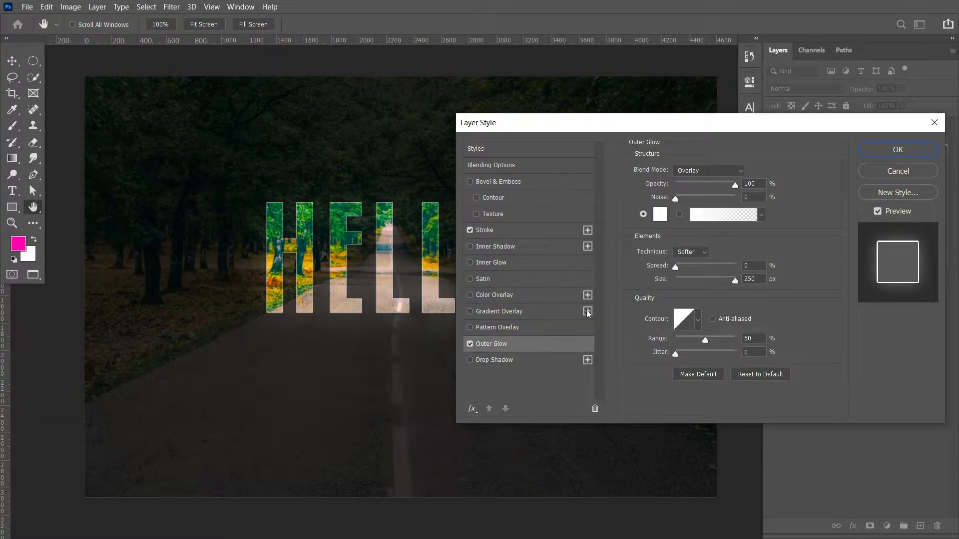
left_click(722, 171)
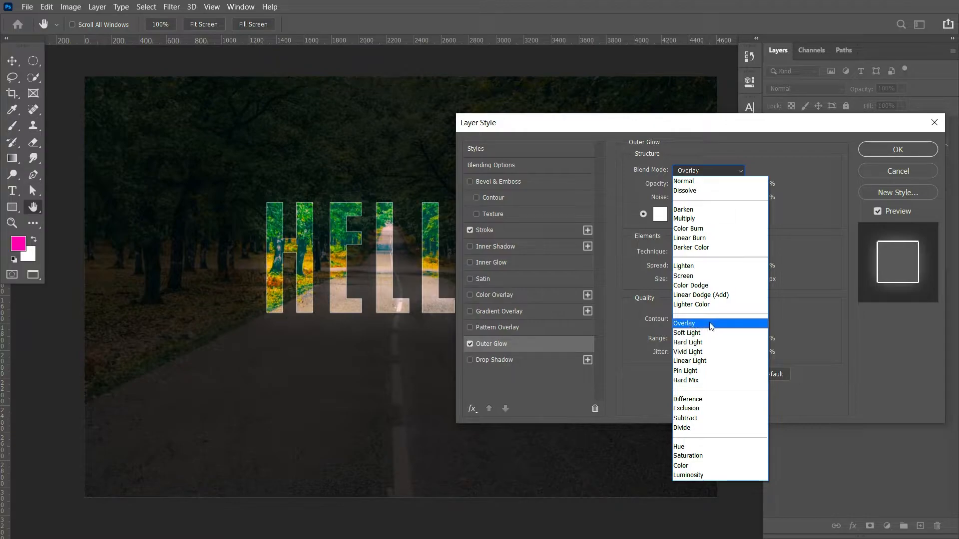
left_click(717, 325)
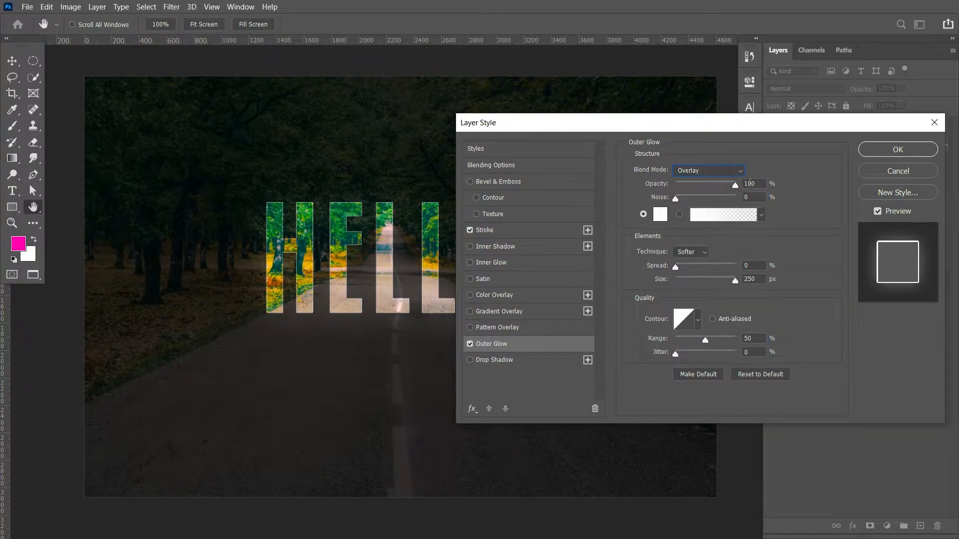
left_click_drag(734, 188, 769, 197)
left_click_drag(734, 281, 774, 279)
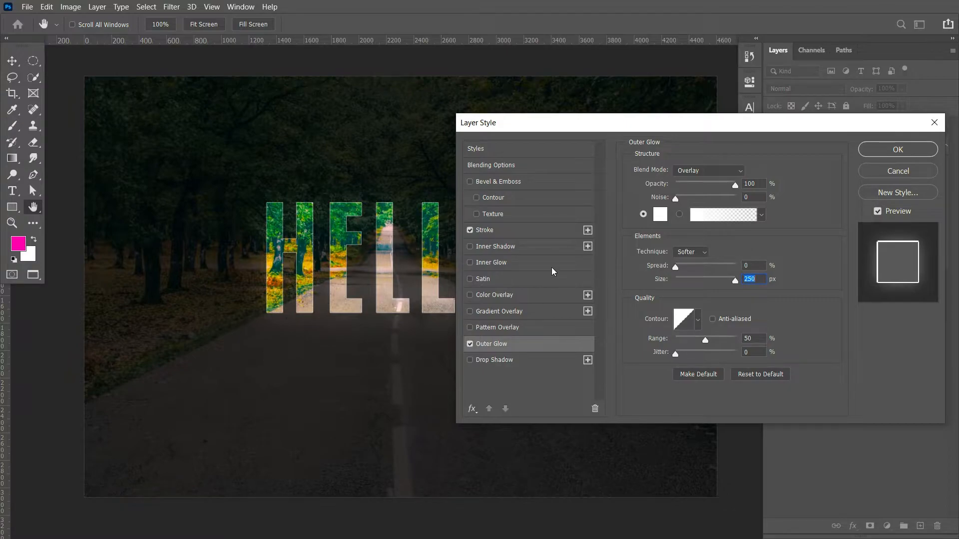
Step: Add a white Inner Glow to the HELLO copy layer with Overlay blending and a size of 210 px, and apply the layer style
left_click(524, 267)
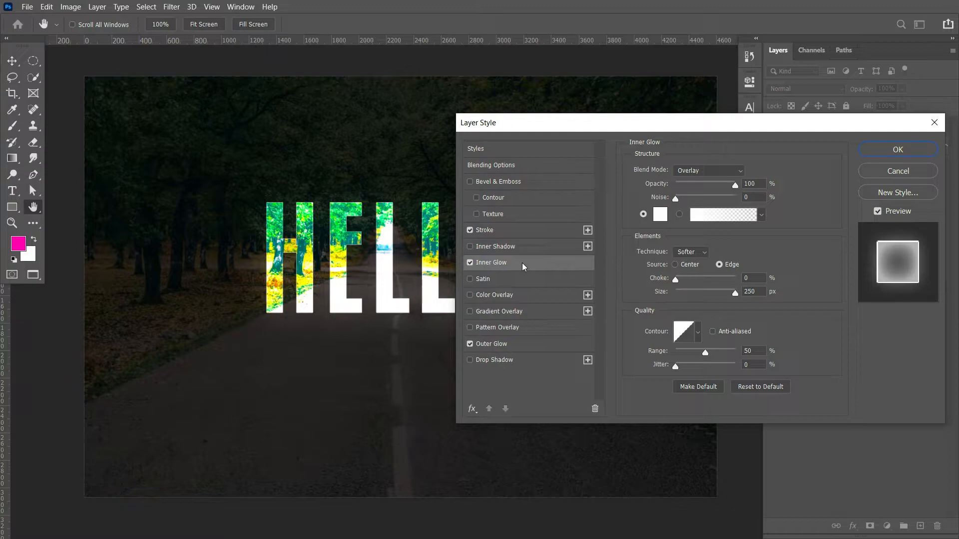
left_click(712, 171)
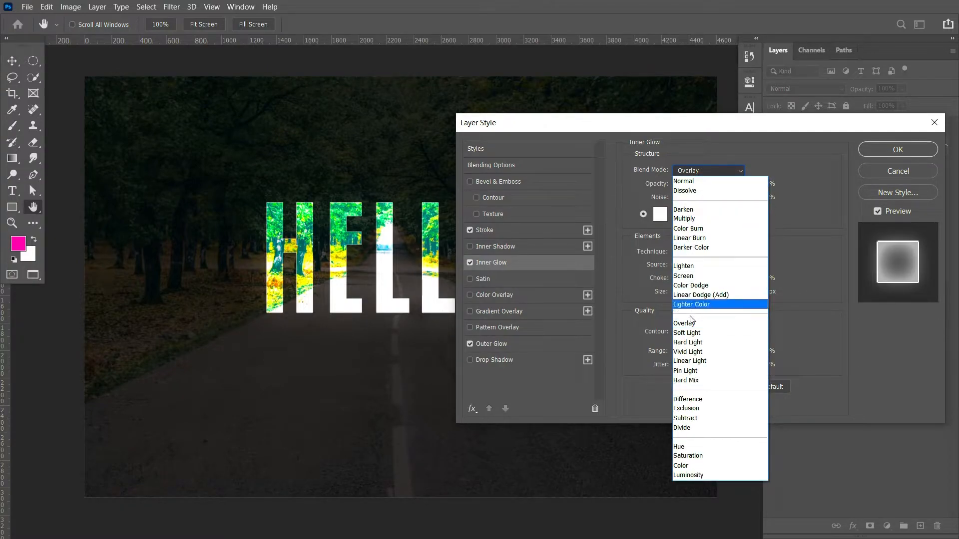
left_click(715, 325)
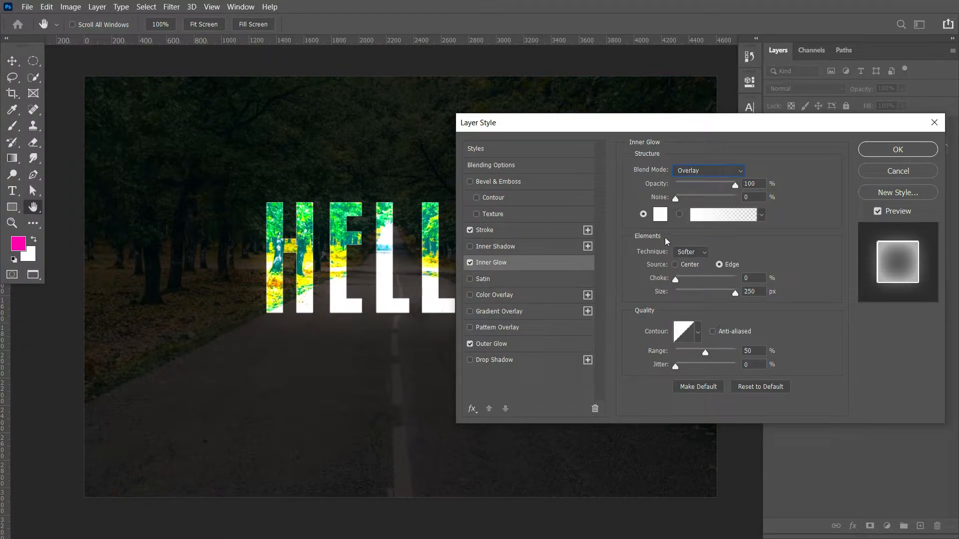
left_click(659, 215)
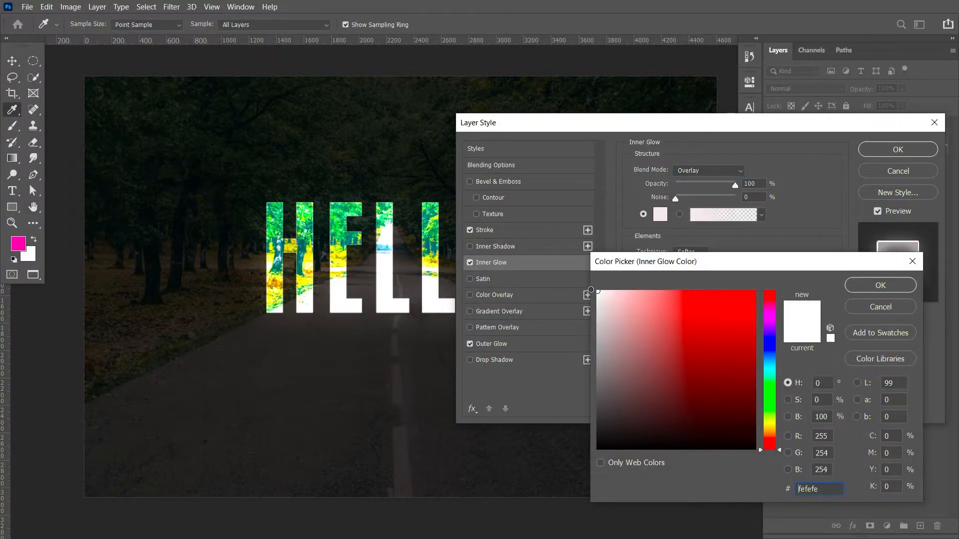
left_click(869, 288)
mouse_move(736, 292)
left_mouse_down()
mouse_move(679, 298)
mouse_move(757, 297)
mouse_move(681, 297)
mouse_move(729, 295)
left_mouse_up()
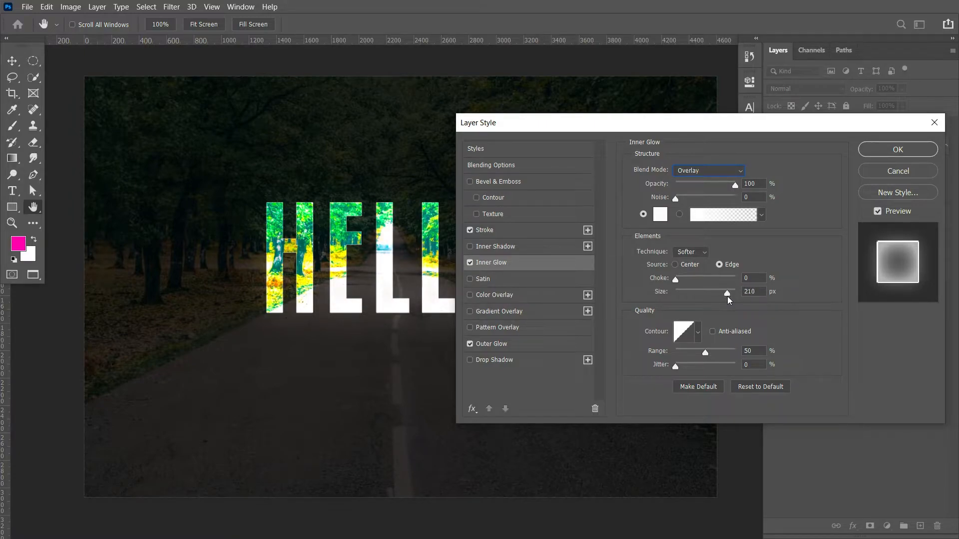
left_click_drag(727, 297, 727, 296)
left_click_drag(685, 125, 628, 124)
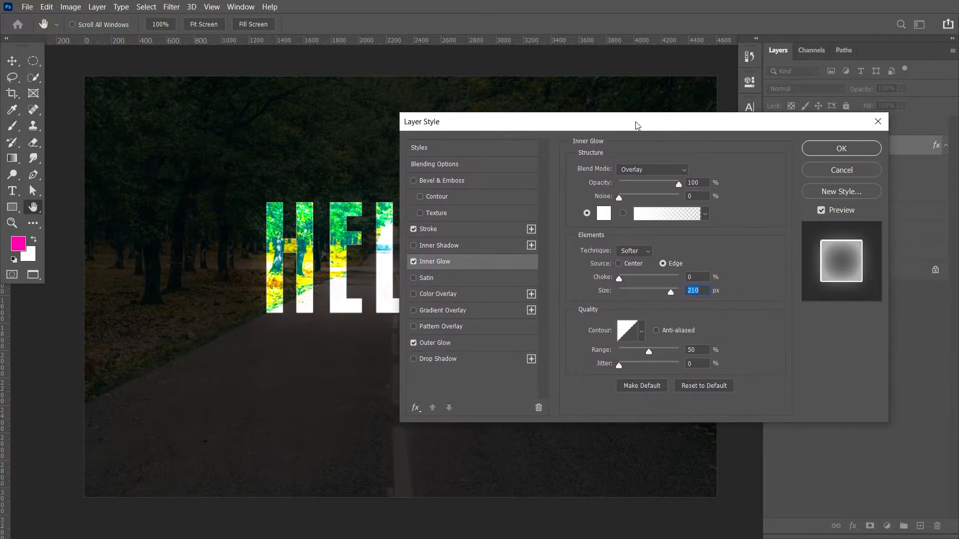
left_click(838, 150)
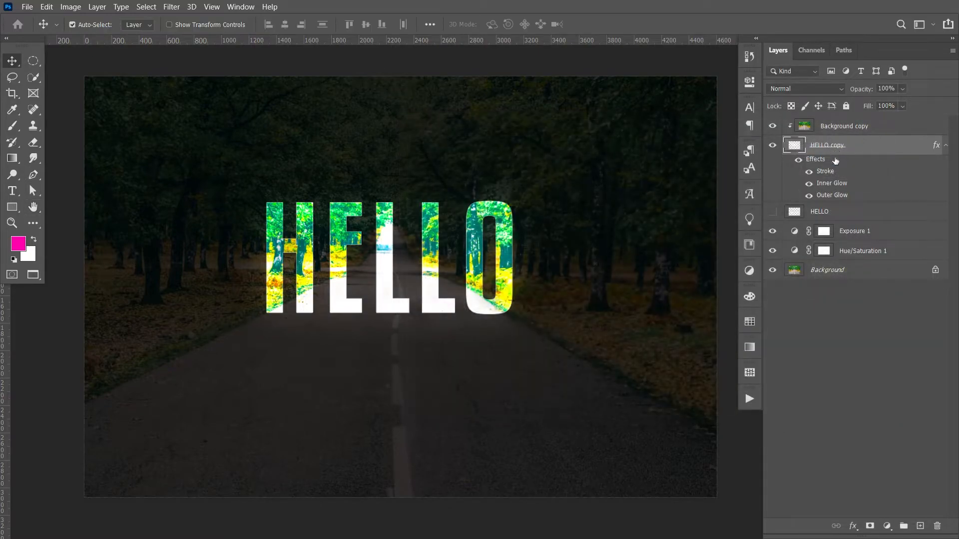
Step: Show the flipped HELLO layer again and set its blend mode to Overlay
left_click(829, 213)
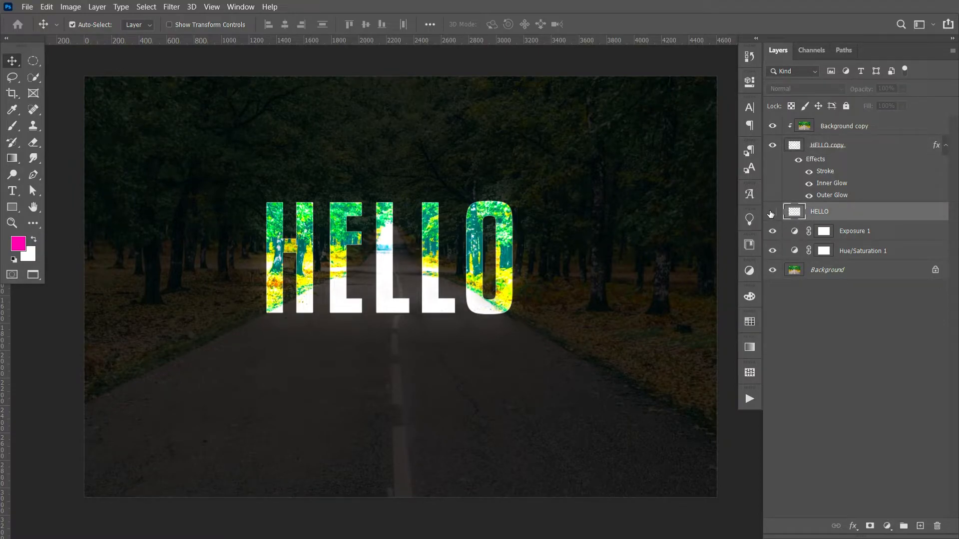
left_click(771, 212)
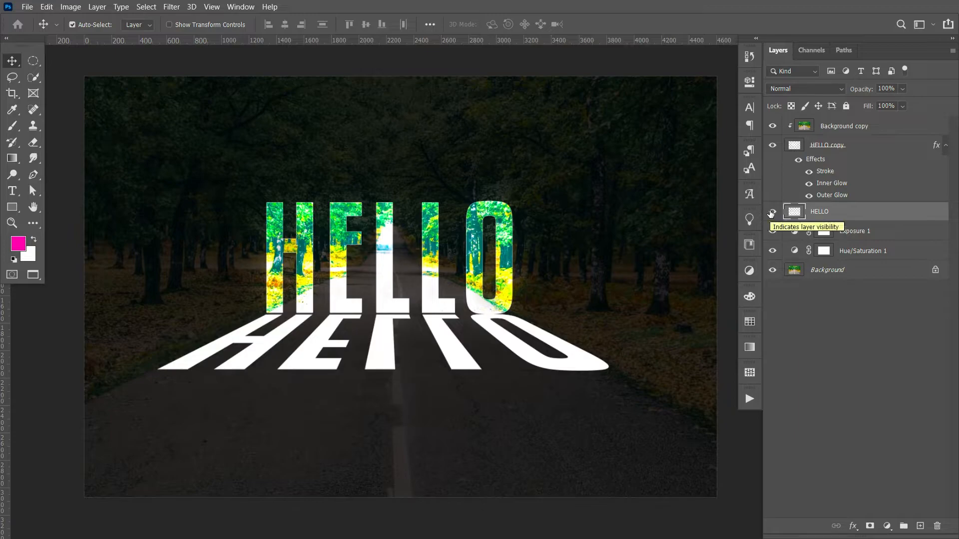
left_click(825, 89)
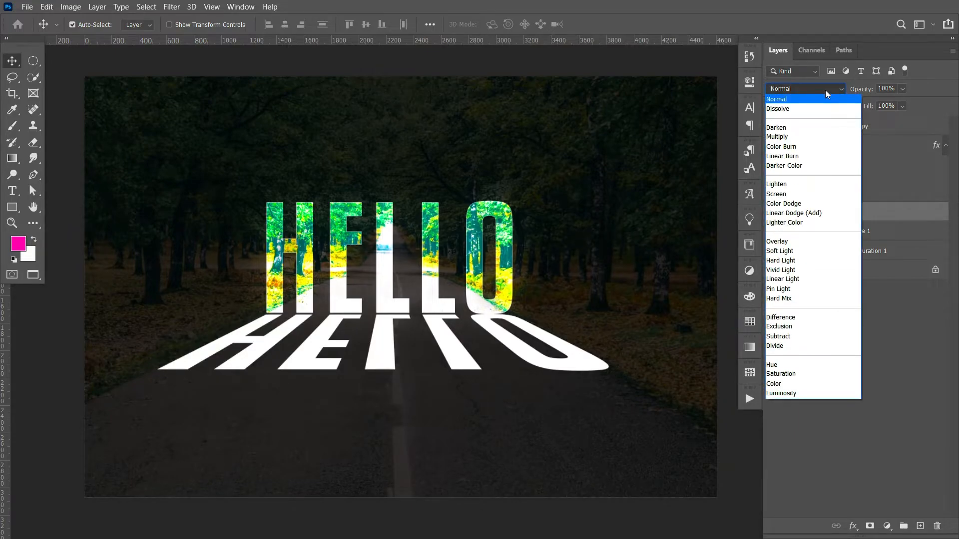
left_click(822, 243)
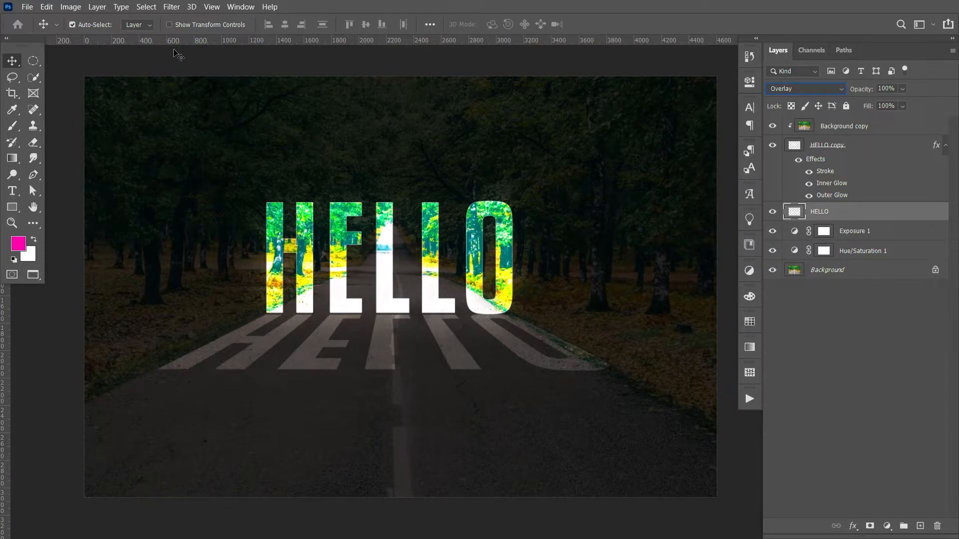
Step: Apply a Gaussian Blur with a radius of 10 pixels to the flipped HELLO layer
left_click(173, 7)
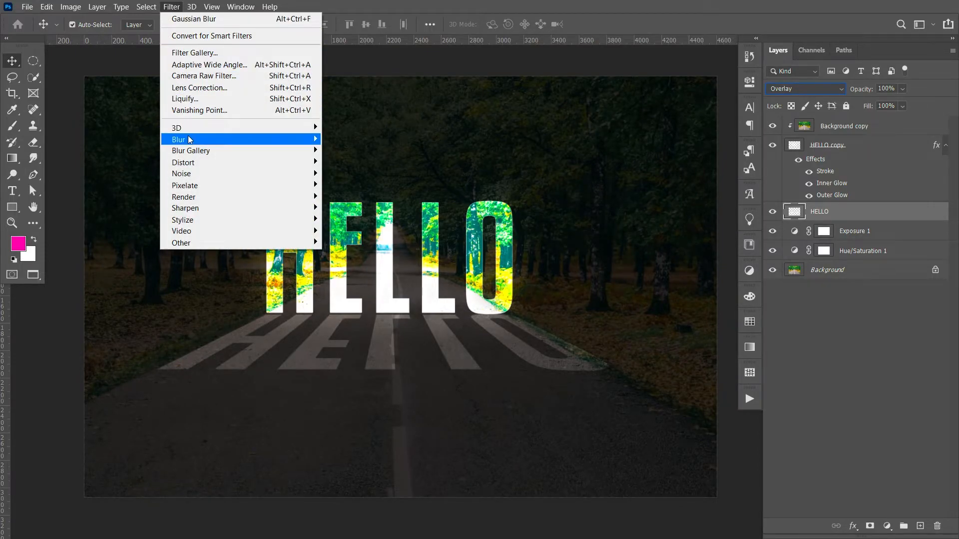
mouse_move(191, 140)
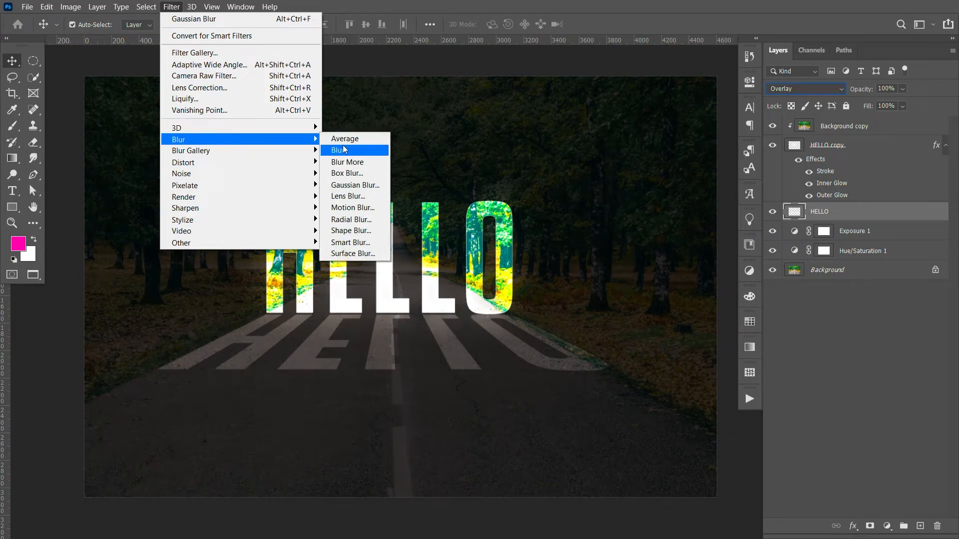
left_click(355, 186)
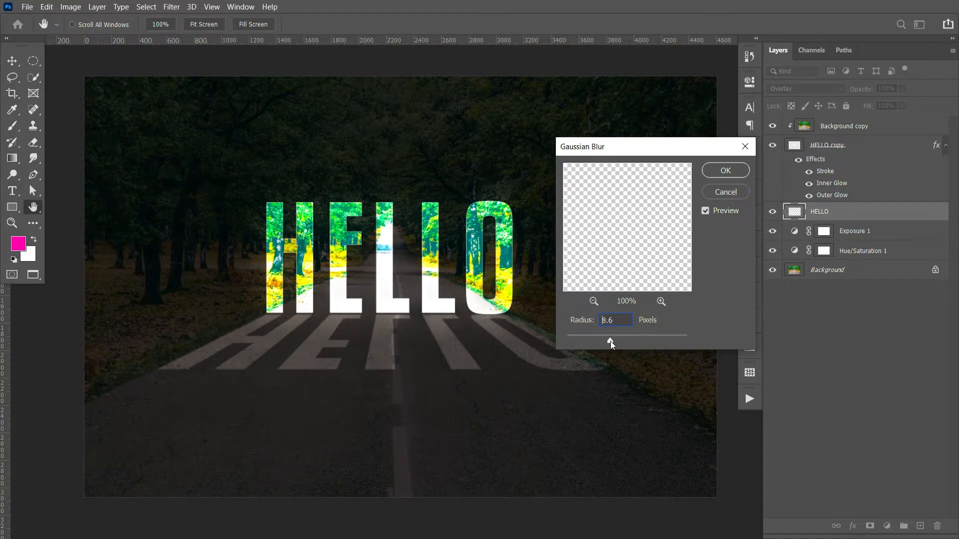
left_click_drag(611, 340, 642, 347)
left_click_drag(613, 350, 614, 350)
type("10")
left_click(726, 172)
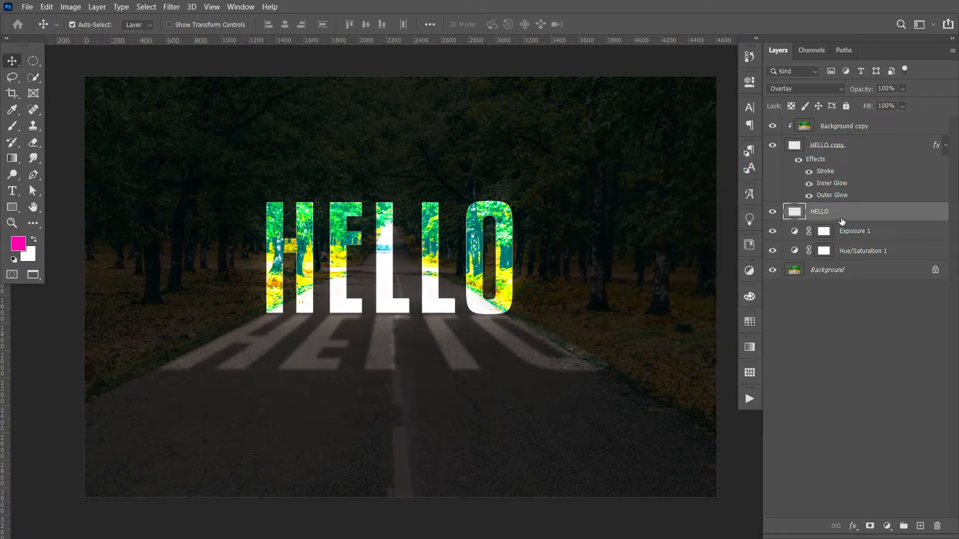
Step: Duplicate the blurred HELLO layer and add a layer mask to the duplicate
left_click_drag(859, 215, 922, 526)
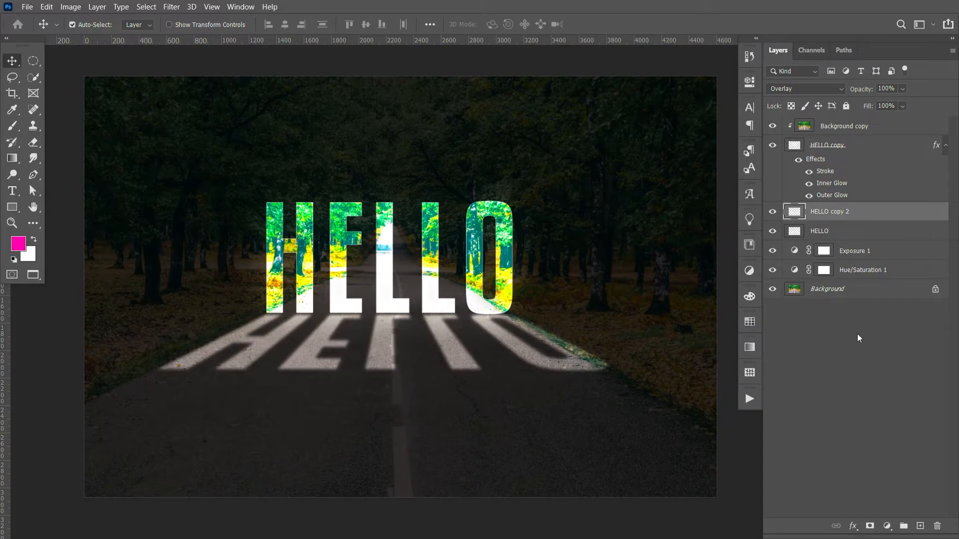
left_click(869, 526)
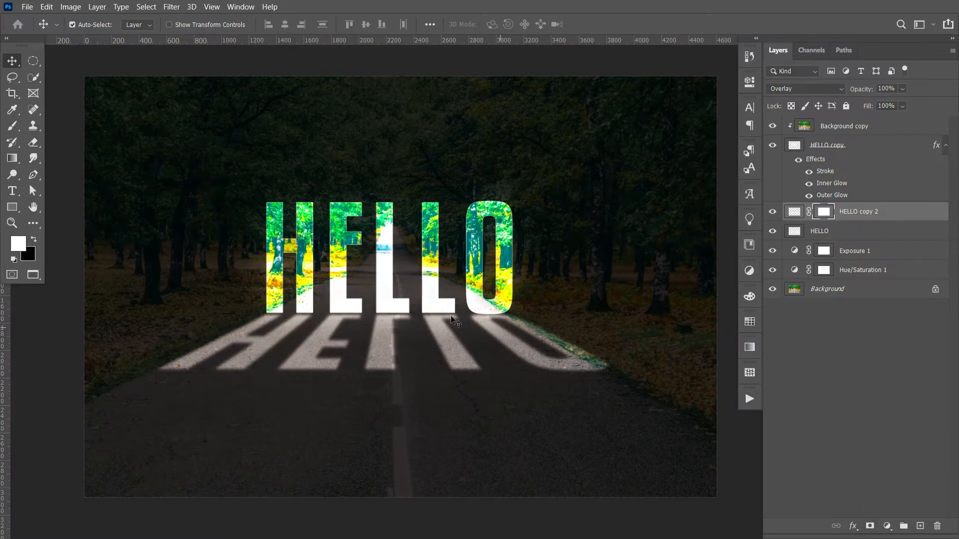
Step: Set the foreground colour to pure white for editing the duplicate's layer mask
left_click(22, 247)
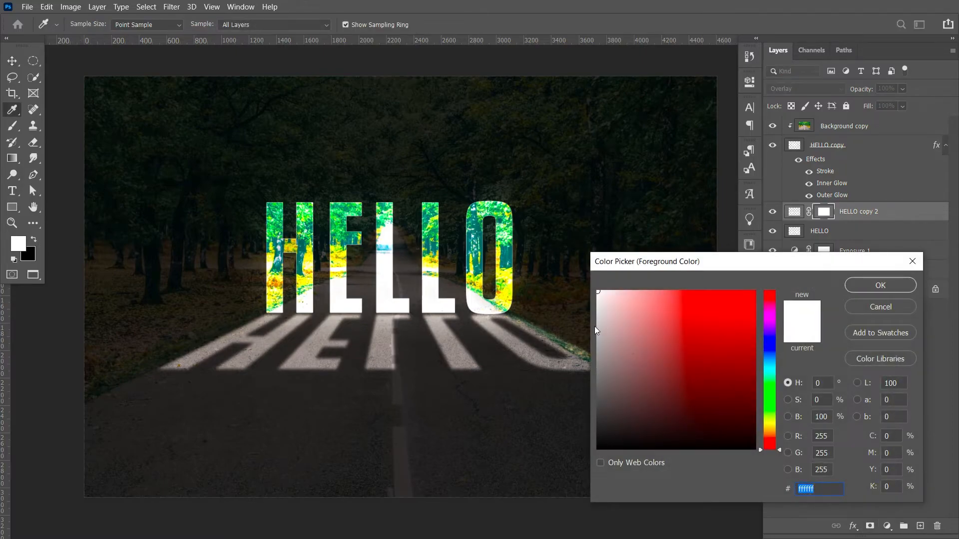
left_click_drag(616, 316, 578, 268)
left_click(879, 286)
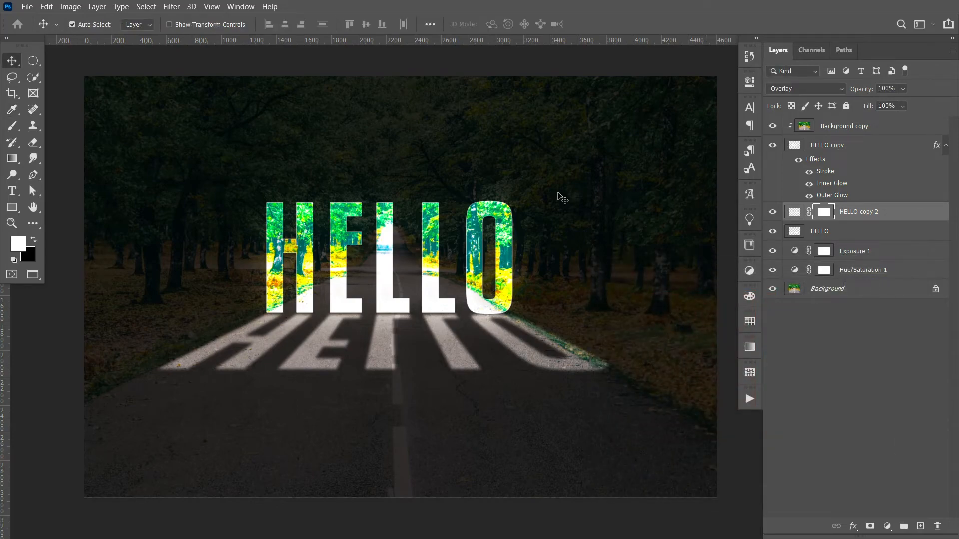
Step: Fade the lower and outer parts of the duplicated HELLO reflection by drawing several black-to-transparent linear gradients on its layer mask
left_click(14, 158)
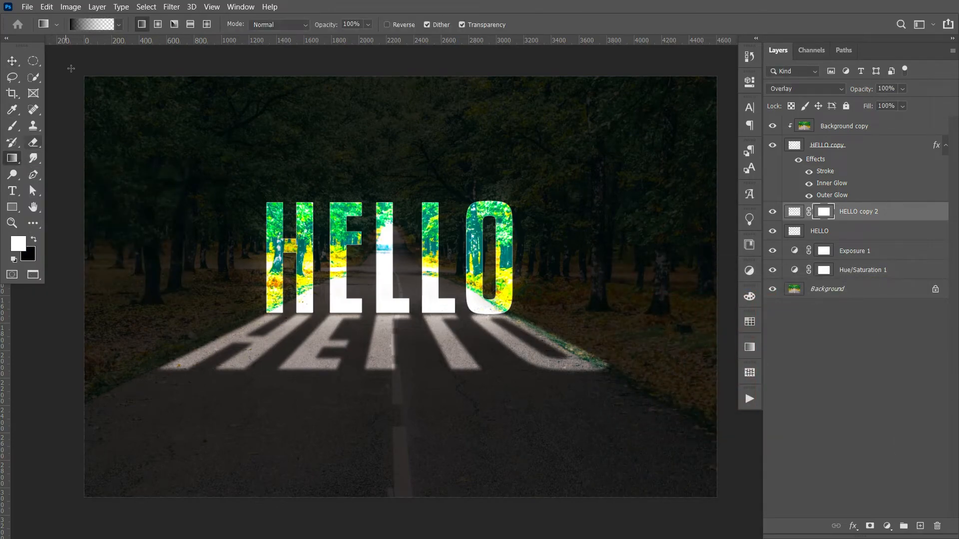
left_click(85, 25)
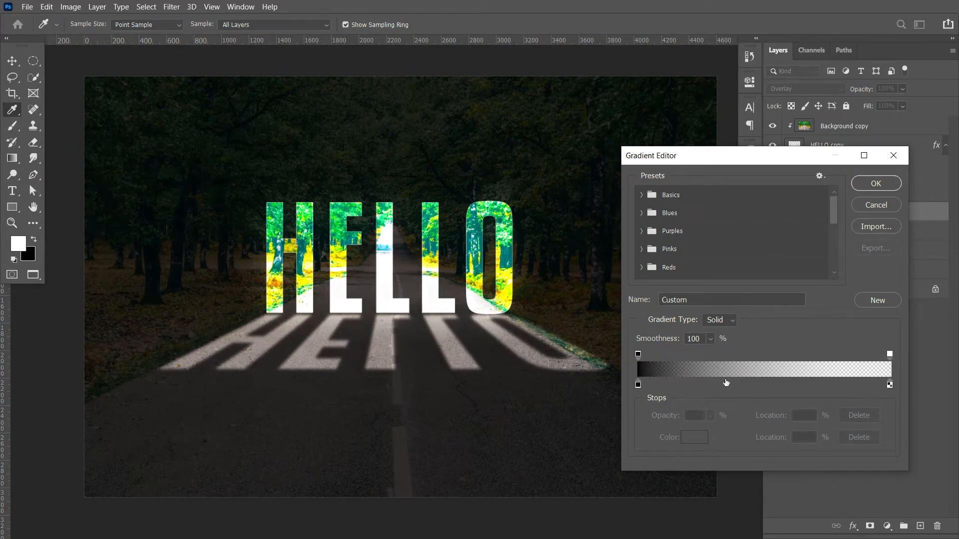
left_click(879, 184)
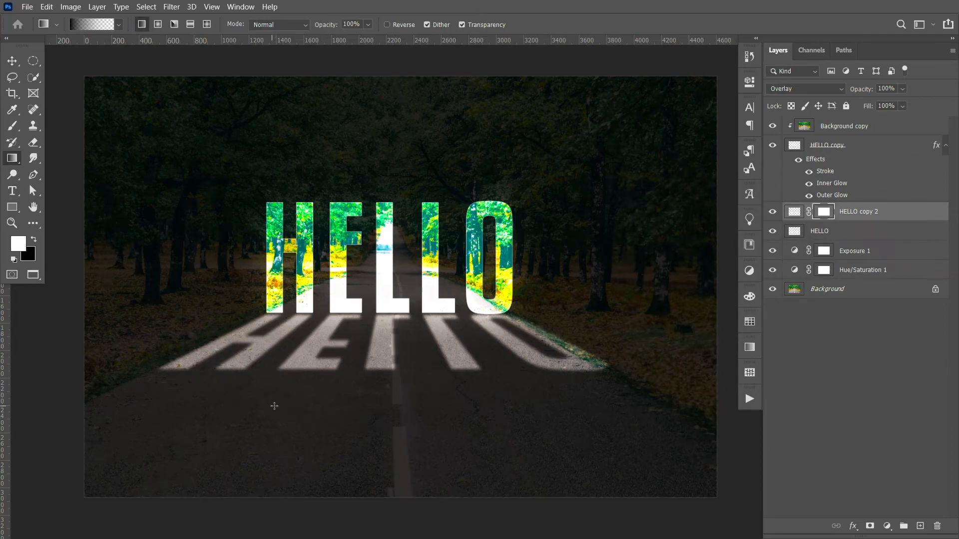
left_click_drag(274, 406, 342, 366)
left_click_drag(434, 425, 430, 374)
left_click_drag(368, 412, 407, 326)
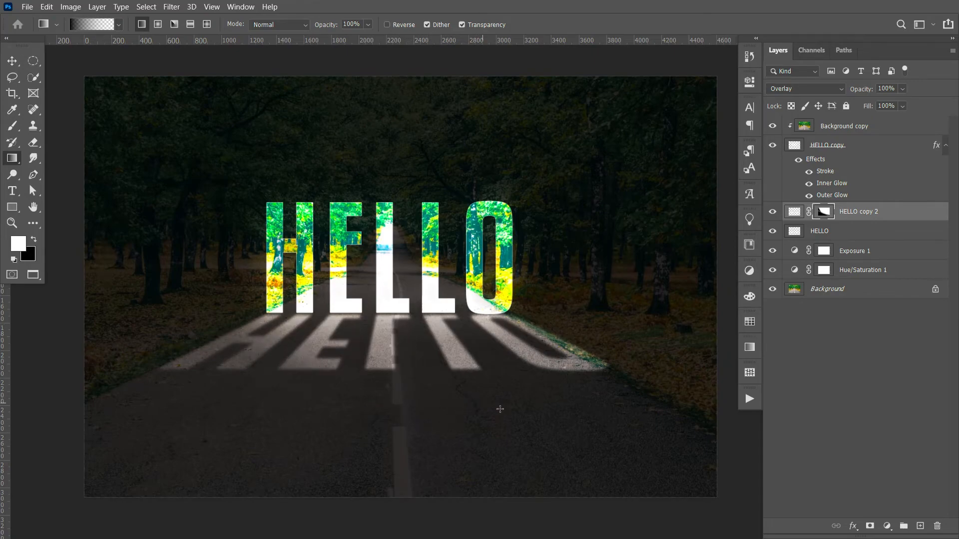
left_click_drag(633, 351, 222, 347)
left_click_drag(361, 401, 376, 352)
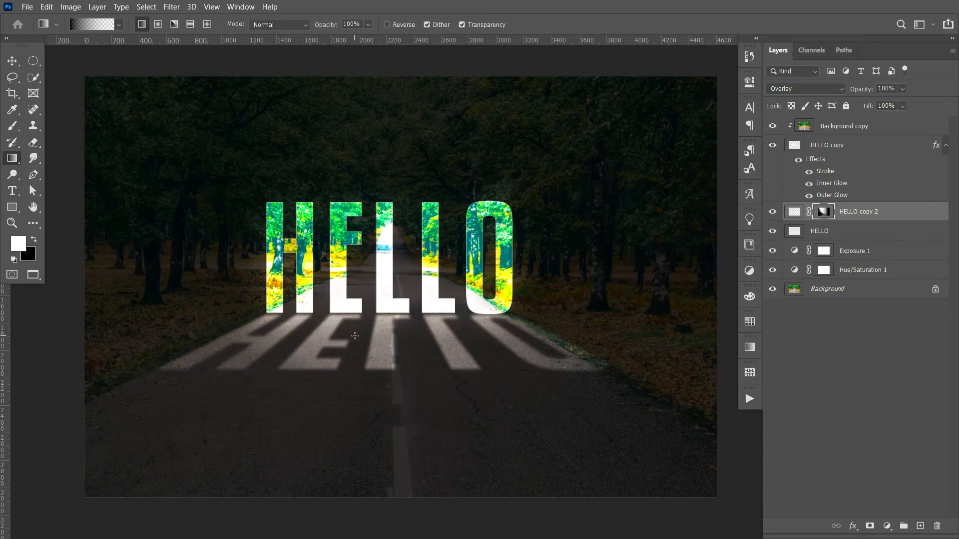
left_click(12, 61)
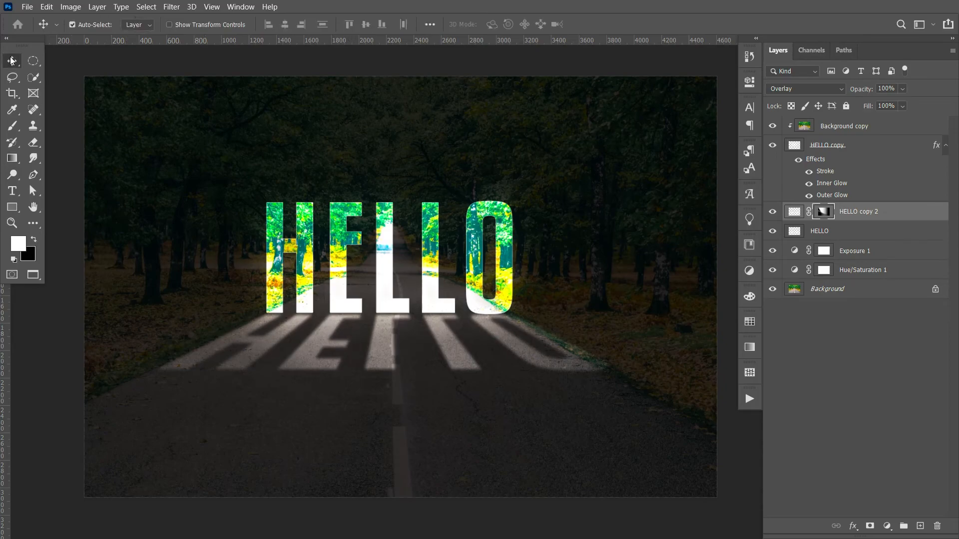